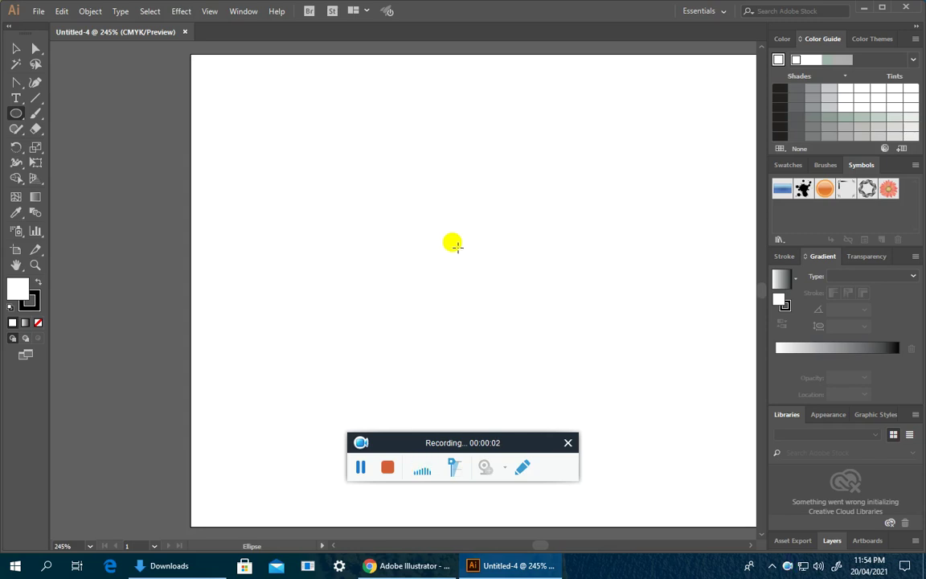
# Drag out a tall vertical ellipse on the artboard's left half for the mango body
pyautogui.moveTo(406, 444)
pyautogui.mouseDown()
pyautogui.moveTo(443, 462)
pyautogui.moveTo(547, 482)
pyautogui.mouseUp()
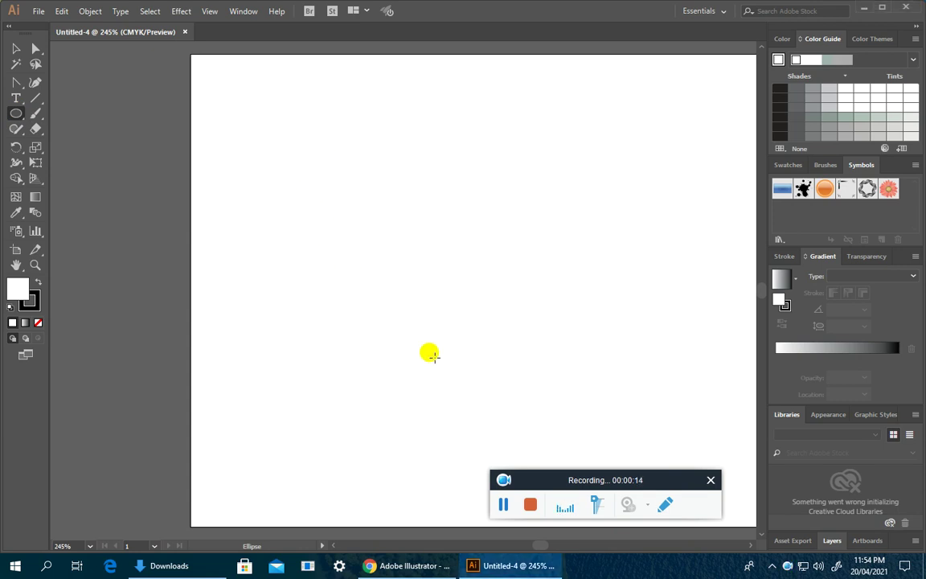
pyautogui.moveTo(286, 160); pyautogui.dragTo(435, 484)
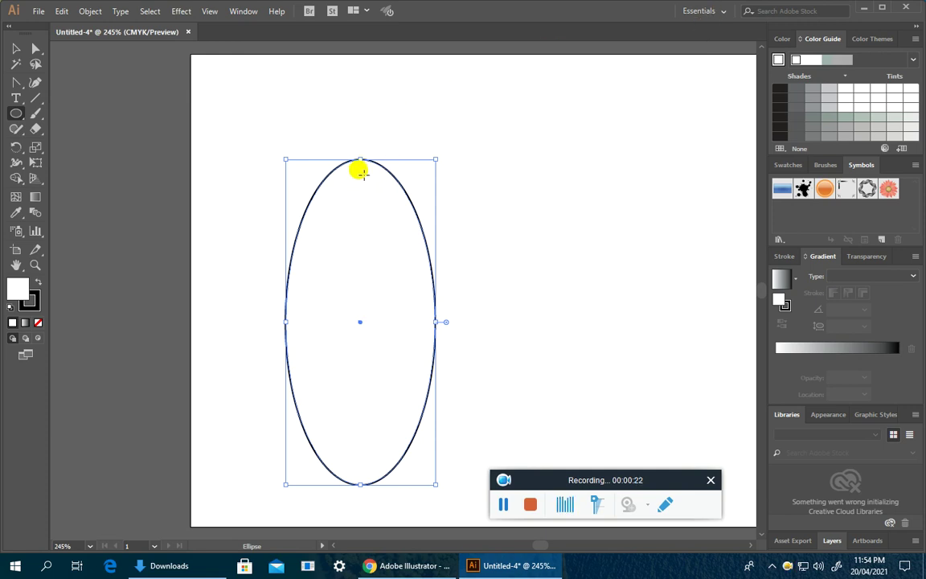
pyautogui.click(782, 38)
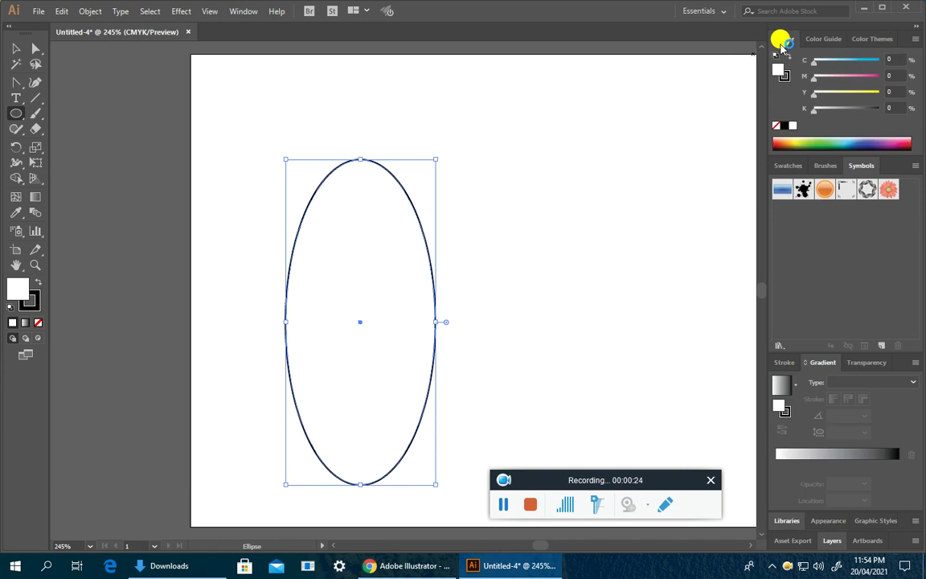
# Give the ellipse a pure yellow fill of C 1, M 1.96, Y 100, K 0
pyautogui.click(798, 139)
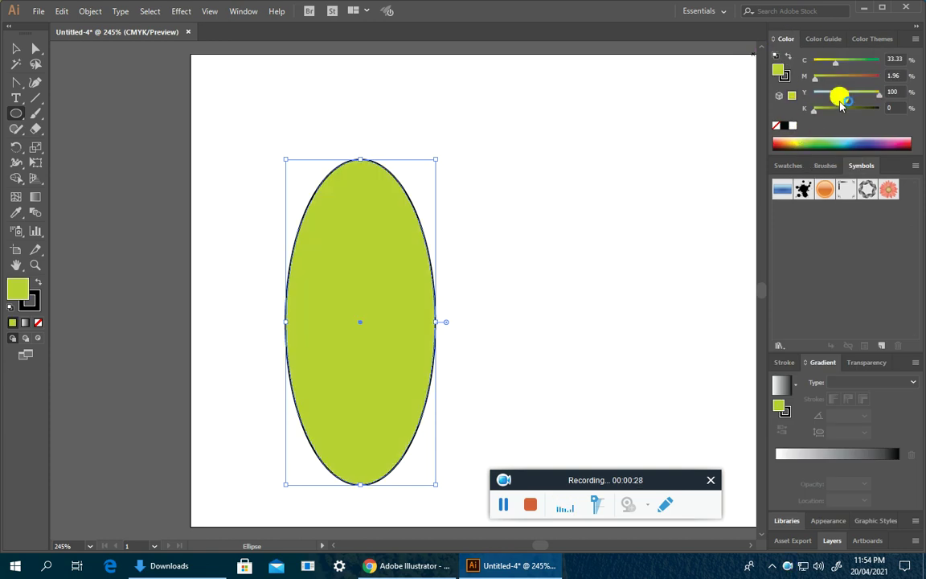
pyautogui.moveTo(833, 62); pyautogui.dragTo(813, 63)
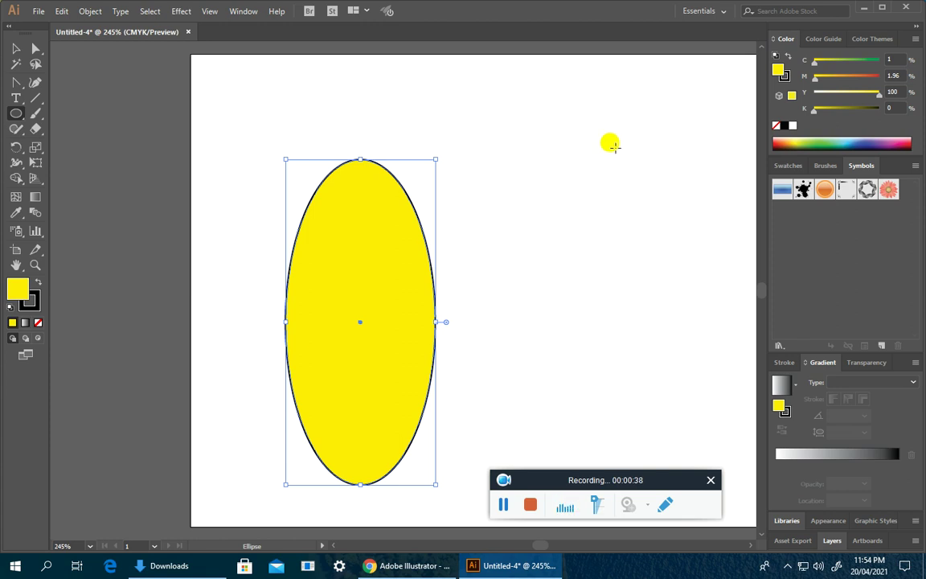
pyautogui.click(35, 49)
pyautogui.click(365, 209)
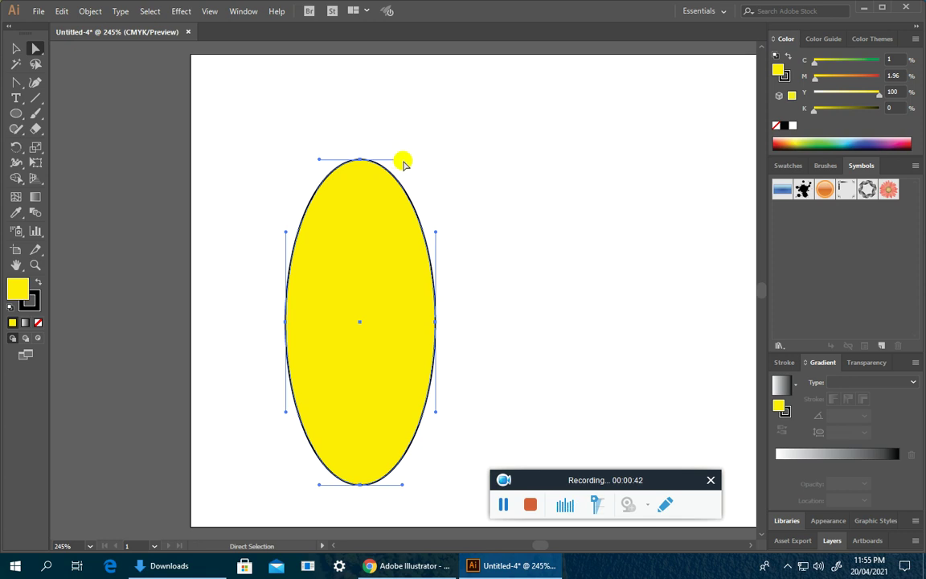
# Pull the top anchor's handles outward so the mango's top becomes broad and rounded
pyautogui.click(410, 161)
pyautogui.click(387, 168)
pyautogui.moveTo(402, 160); pyautogui.dragTo(442, 160)
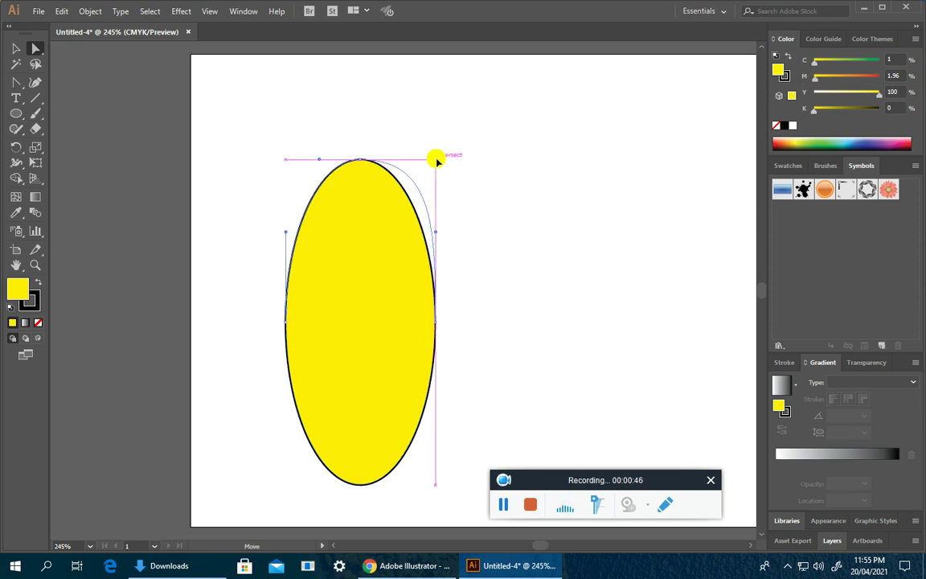
pyautogui.moveTo(443, 162); pyautogui.dragTo(435, 165)
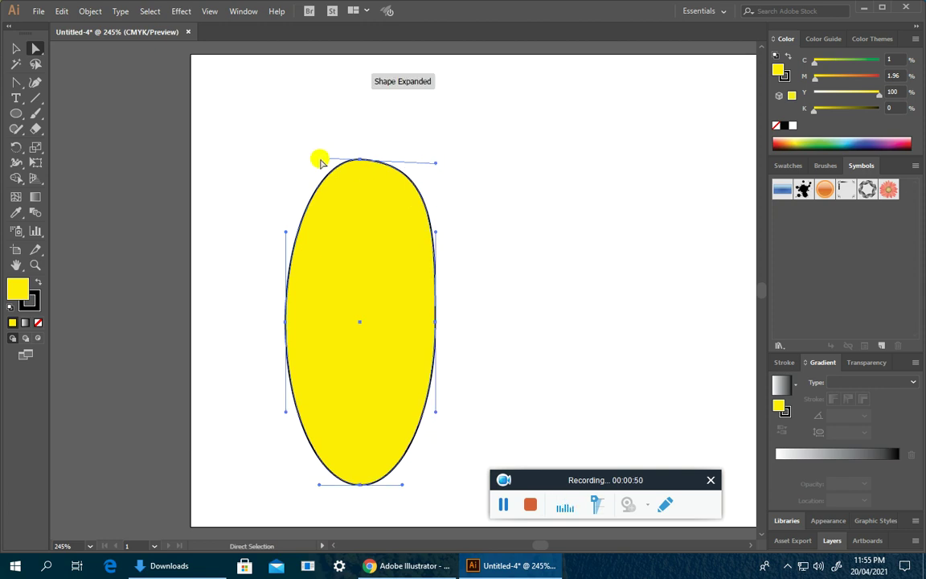
pyautogui.moveTo(320, 163); pyautogui.dragTo(320, 160)
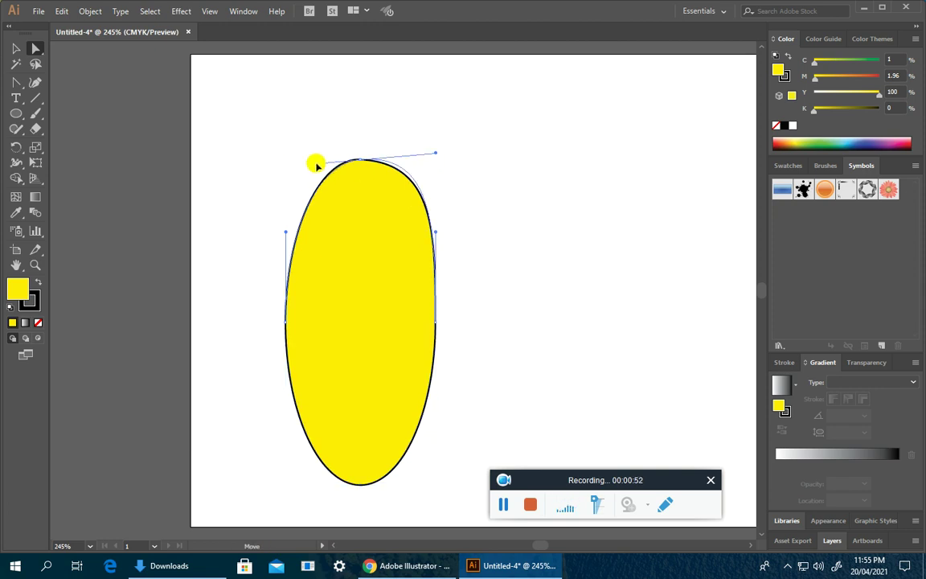
pyautogui.moveTo(320, 163)
pyautogui.mouseDown()
pyautogui.moveTo(297, 167)
pyautogui.moveTo(290, 157)
pyautogui.mouseUp()
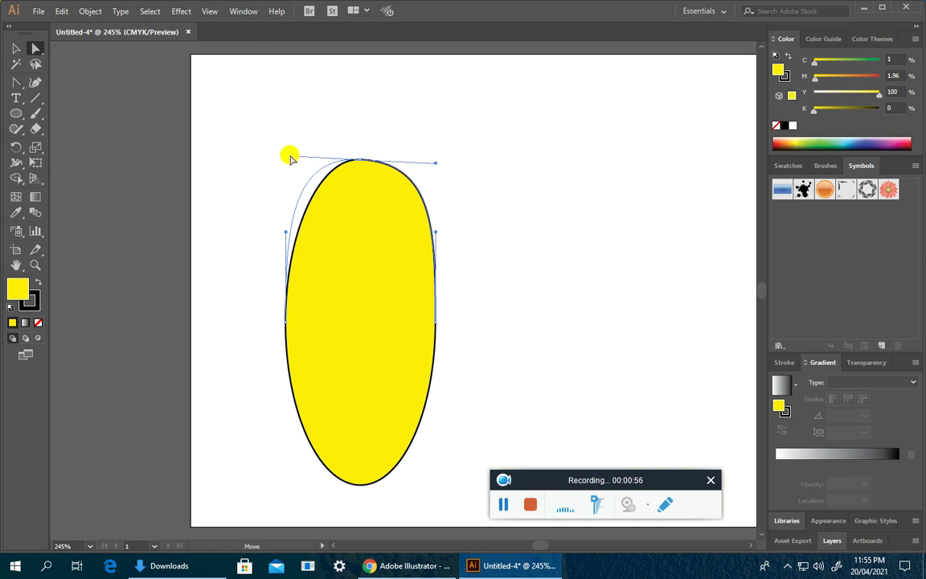
pyautogui.moveTo(291, 158); pyautogui.dragTo(291, 159)
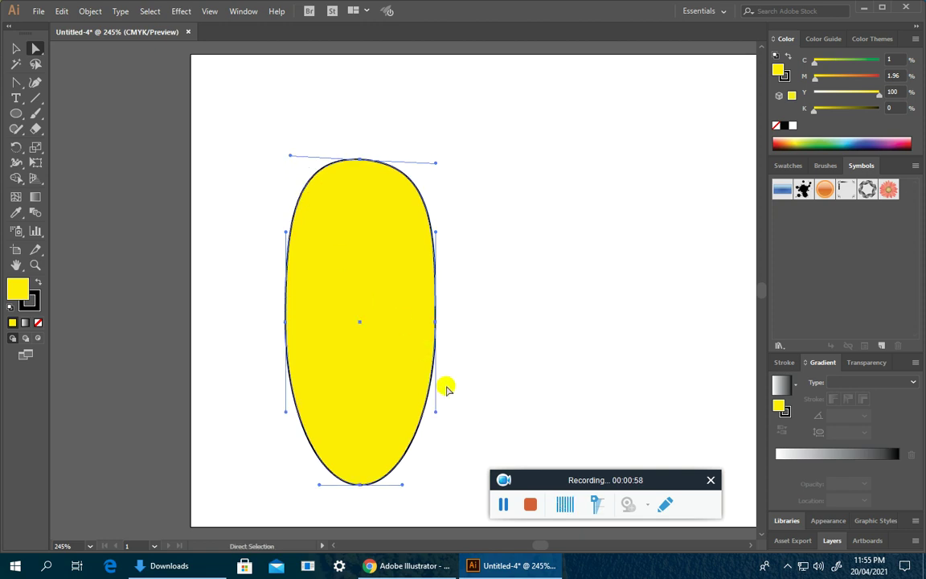
# Pull the lower-right curve inward and nudge the left and bottom anchors to taper the mango
pyautogui.click(431, 411)
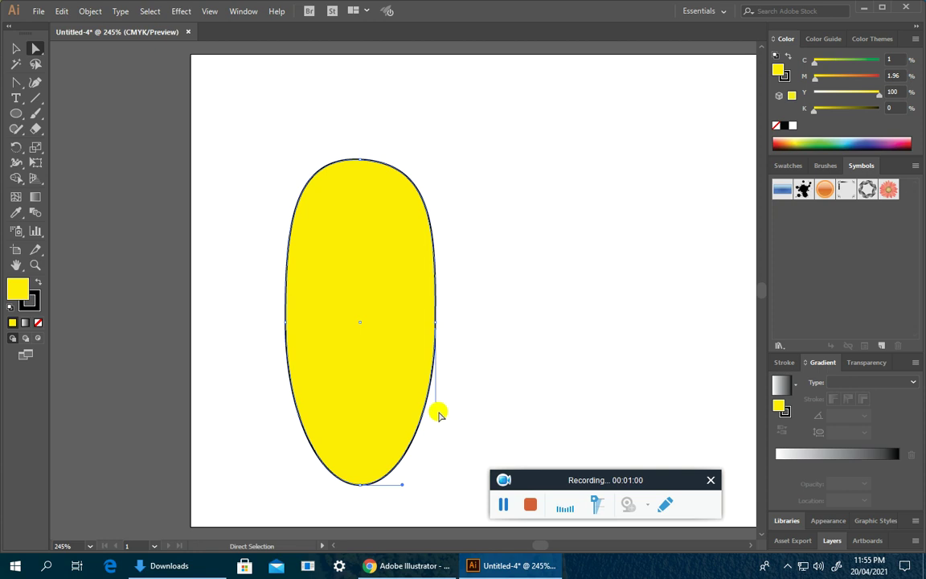
pyautogui.moveTo(435, 413); pyautogui.dragTo(403, 400)
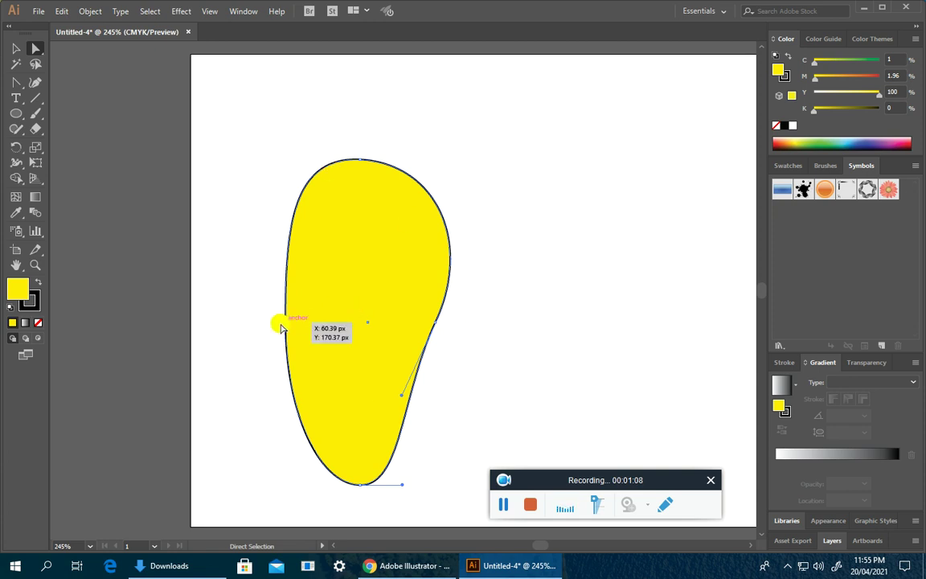
pyautogui.moveTo(285, 324); pyautogui.dragTo(266, 326)
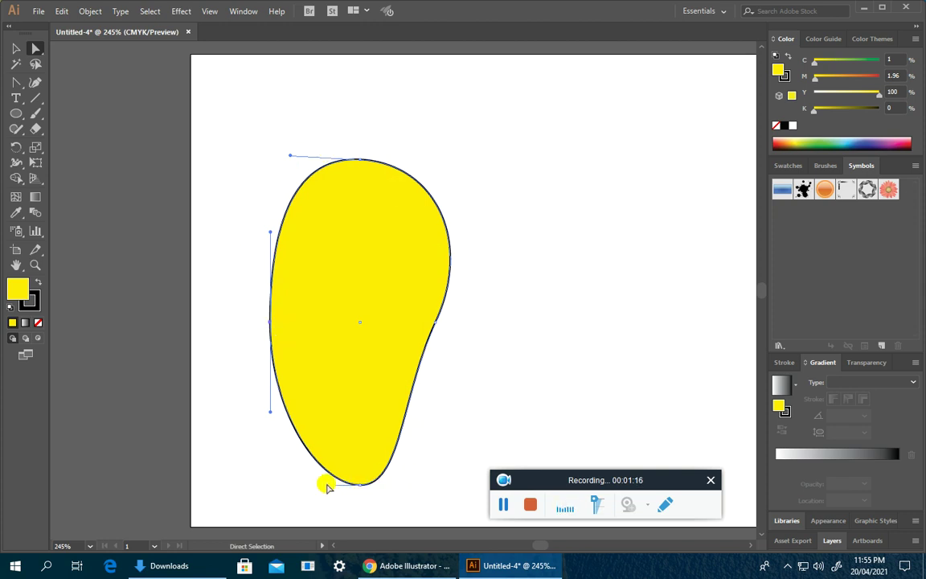
pyautogui.moveTo(320, 487); pyautogui.dragTo(326, 486)
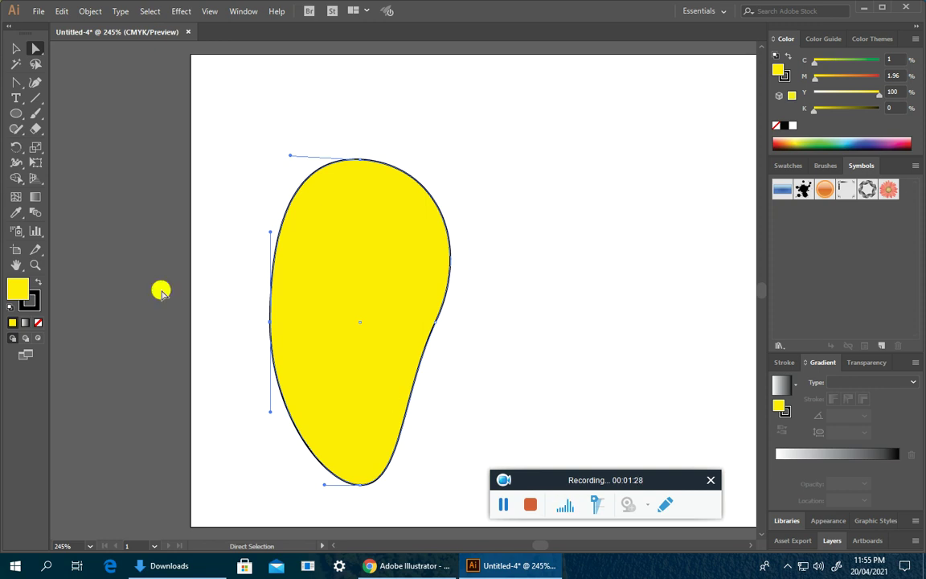
pyautogui.click(13, 201)
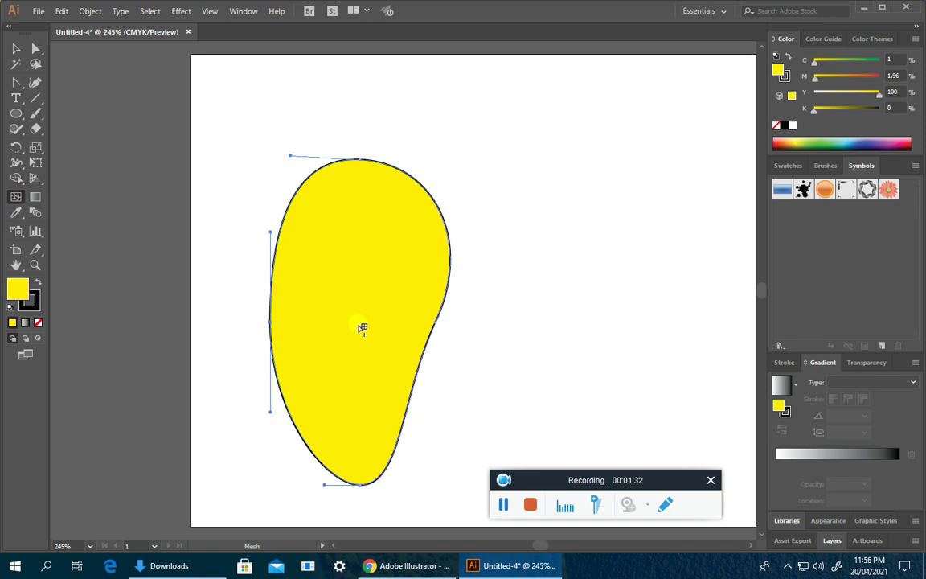
# Add mesh points at the mango's centre, top left, bottom left and right side
pyautogui.click(366, 325)
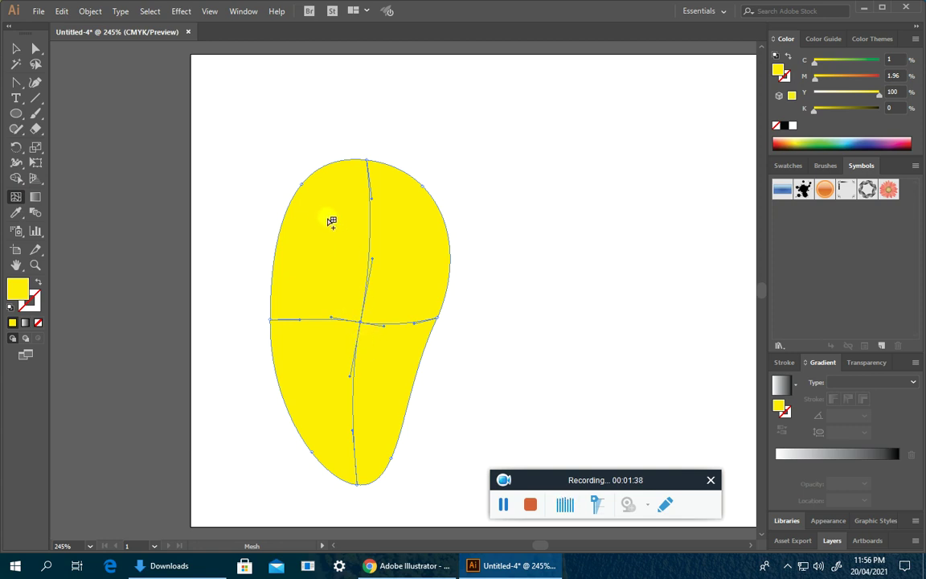
pyautogui.click(308, 202)
pyautogui.click(321, 423)
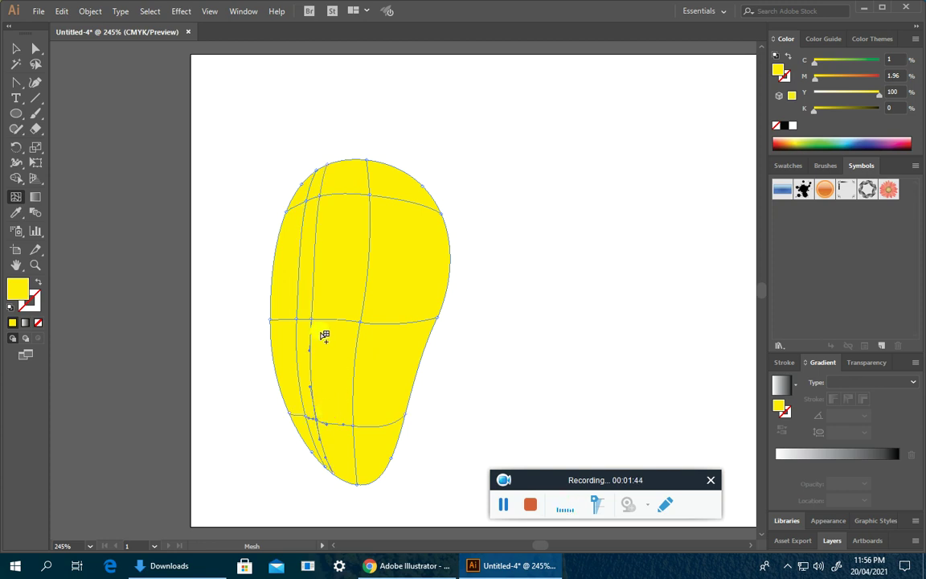
pyautogui.click(417, 306)
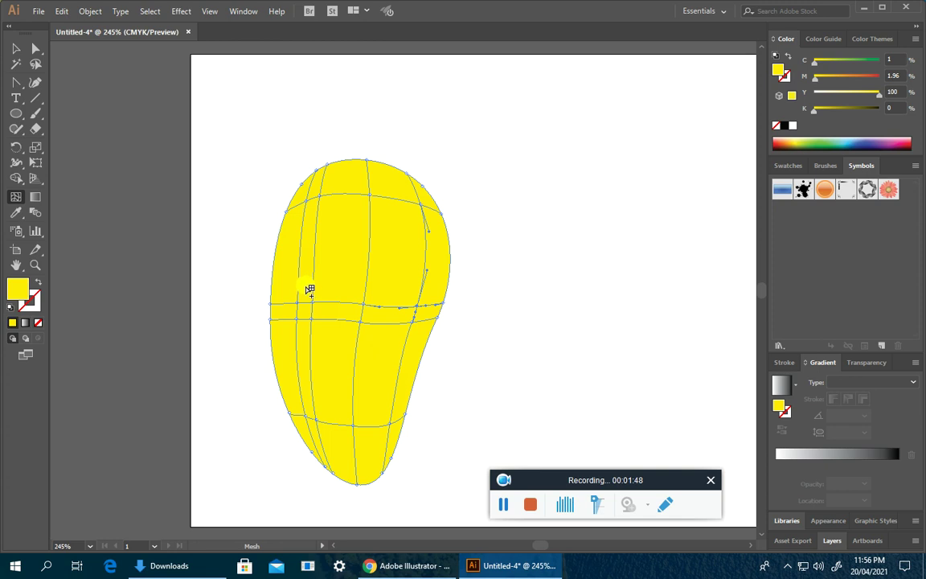
pyautogui.click(35, 48)
pyautogui.click(313, 297)
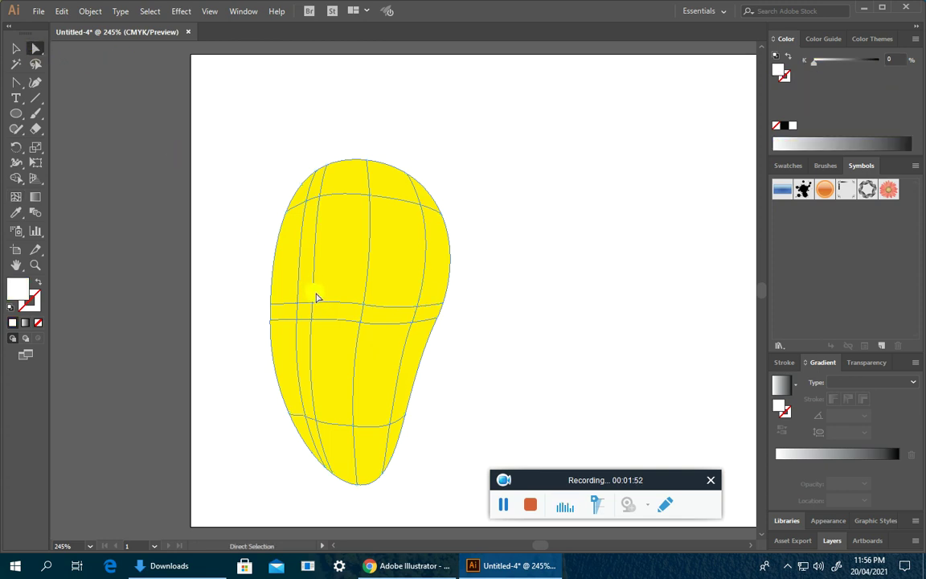
pyautogui.click(312, 303)
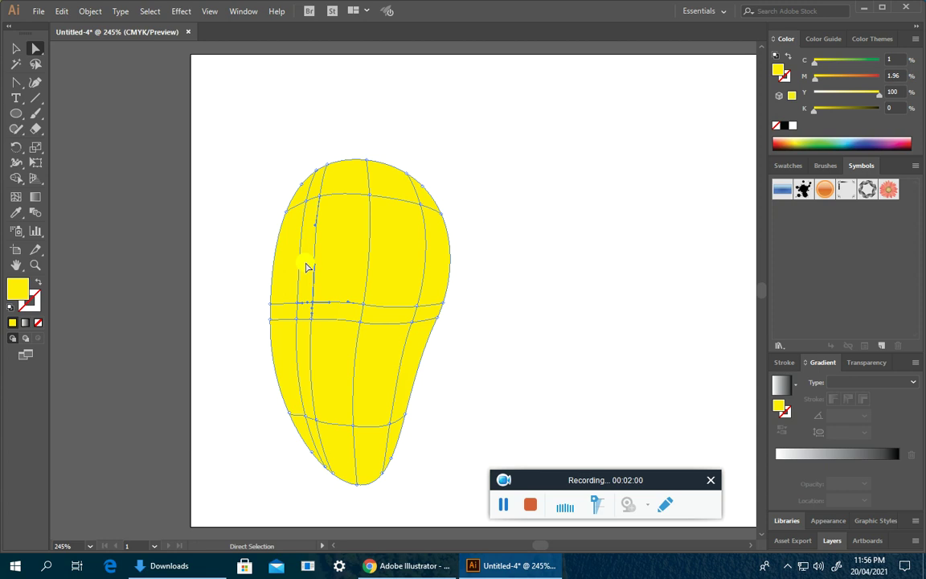
# Nudge five mesh points so the grid lines bend along the mango's curved contours
pyautogui.moveTo(320, 196); pyautogui.dragTo(323, 205)
pyautogui.moveTo(427, 210); pyautogui.dragTo(415, 212)
pyautogui.moveTo(392, 432); pyautogui.dragTo(384, 422)
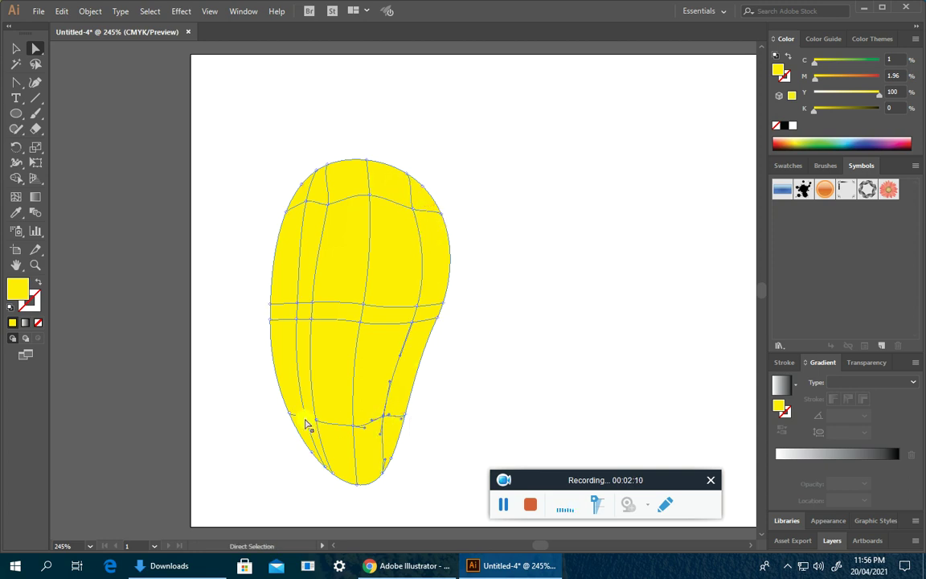
pyautogui.moveTo(310, 419); pyautogui.dragTo(310, 417)
pyautogui.moveTo(305, 210); pyautogui.dragTo(316, 214)
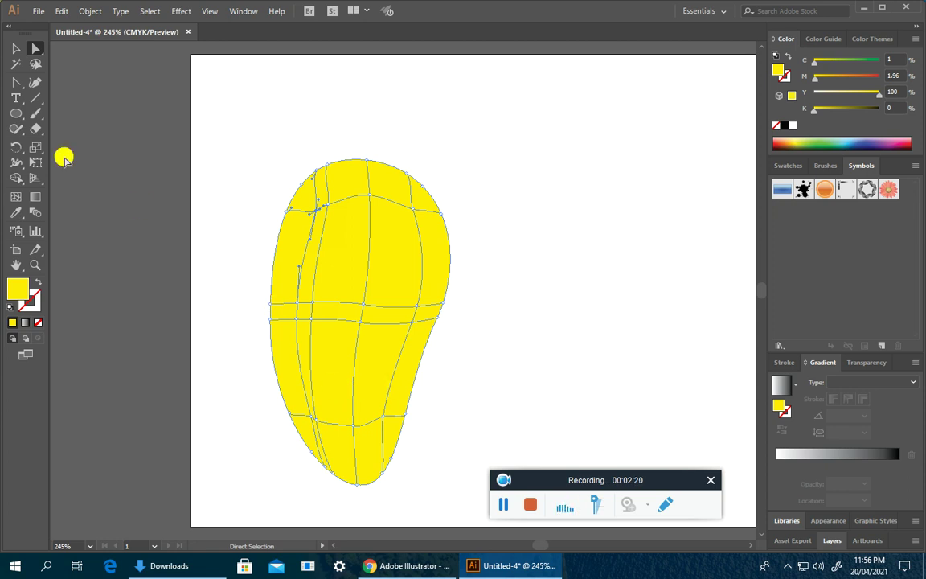
# Lasso-select the outer mesh points and darken them to olive (C 7, Y 100, K 53)
pyautogui.click(36, 65)
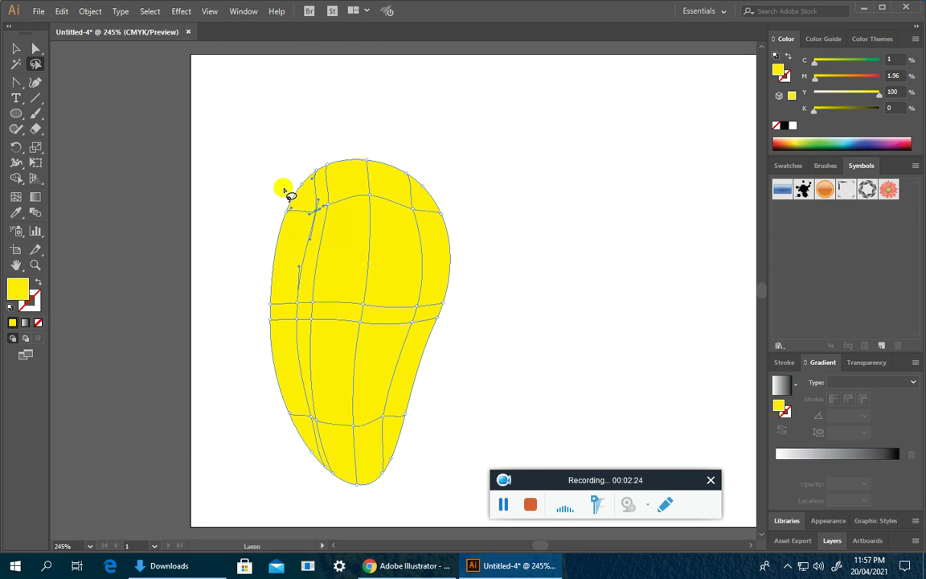
pyautogui.moveTo(288, 189)
pyautogui.mouseDown()
pyautogui.moveTo(307, 143)
pyautogui.moveTo(455, 213)
pyautogui.moveTo(364, 494)
pyautogui.moveTo(282, 440)
pyautogui.moveTo(259, 364)
pyautogui.moveTo(271, 274)
pyautogui.moveTo(311, 445)
pyautogui.moveTo(355, 461)
pyautogui.moveTo(407, 379)
pyautogui.moveTo(432, 293)
pyautogui.moveTo(432, 242)
pyautogui.moveTo(424, 210)
pyautogui.moveTo(380, 190)
pyautogui.moveTo(304, 206)
pyautogui.moveTo(302, 219)
pyautogui.moveTo(277, 209)
pyautogui.moveTo(290, 188)
pyautogui.mouseUp()
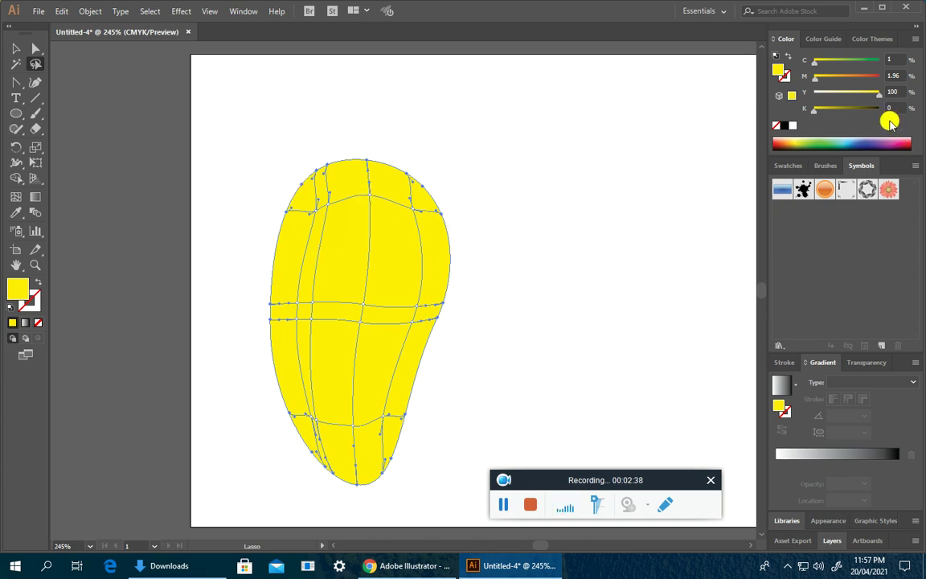
pyautogui.moveTo(816, 108); pyautogui.dragTo(852, 111)
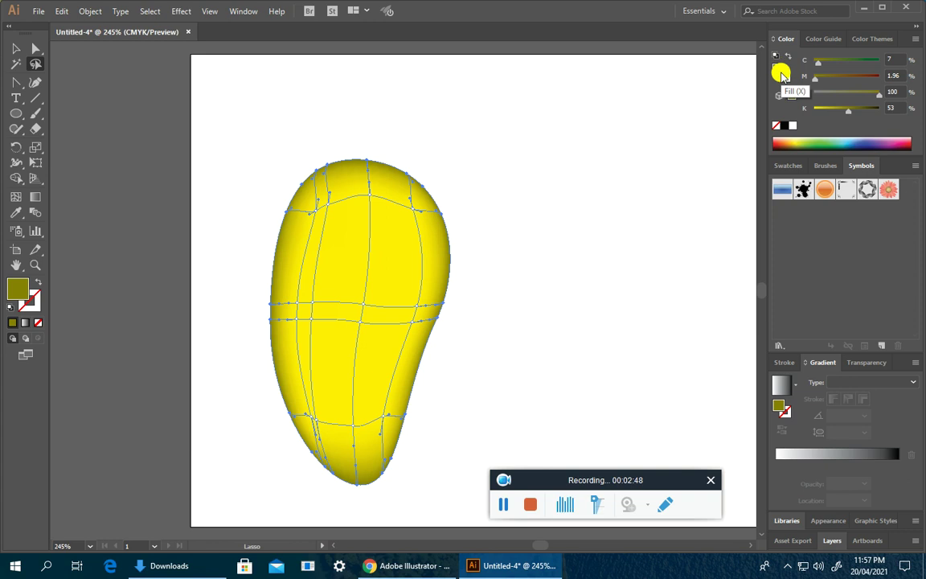
# Pick a light orange for the edge points in the Color Picker
pyautogui.doubleClick(780, 72)
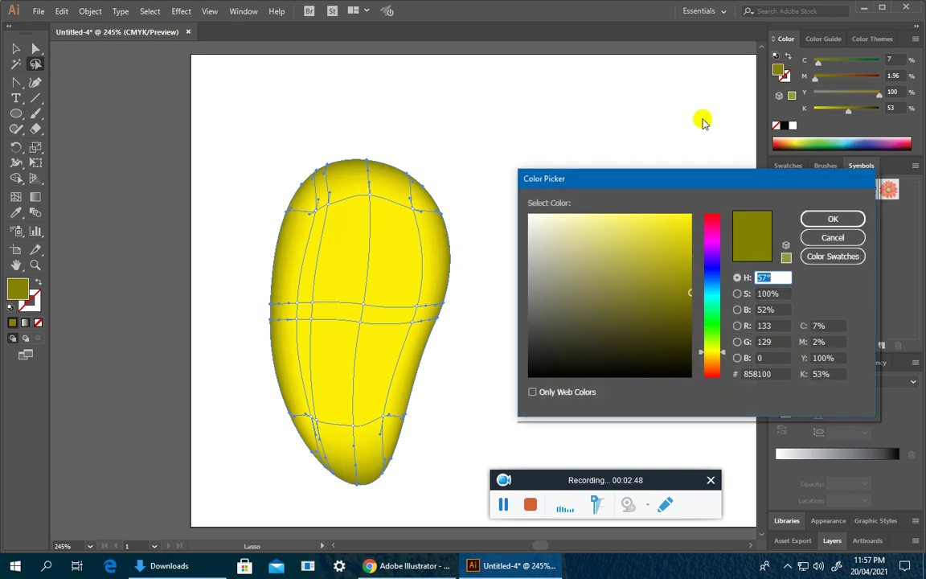
pyautogui.click(720, 364)
pyautogui.click(709, 369)
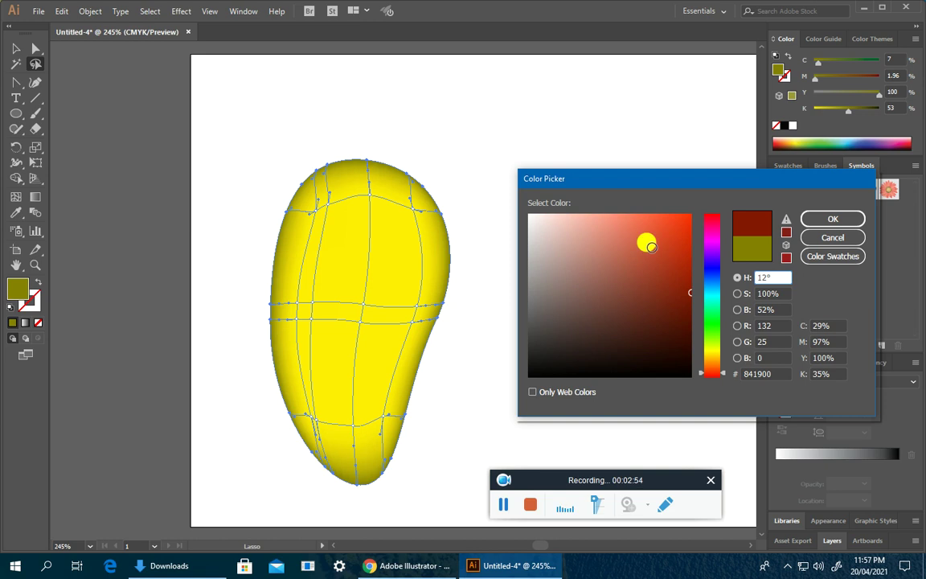
pyautogui.click(718, 366)
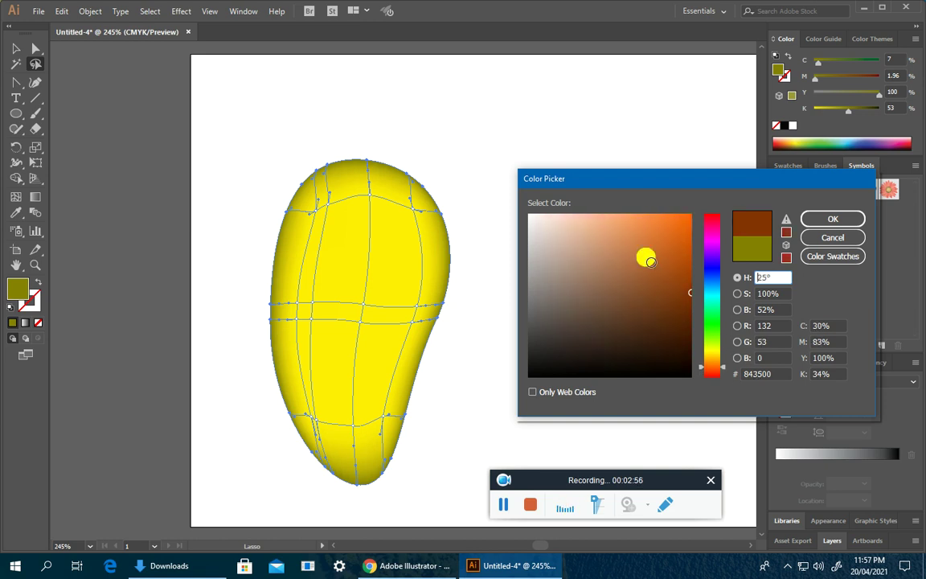
pyautogui.click(632, 228)
pyautogui.click(835, 219)
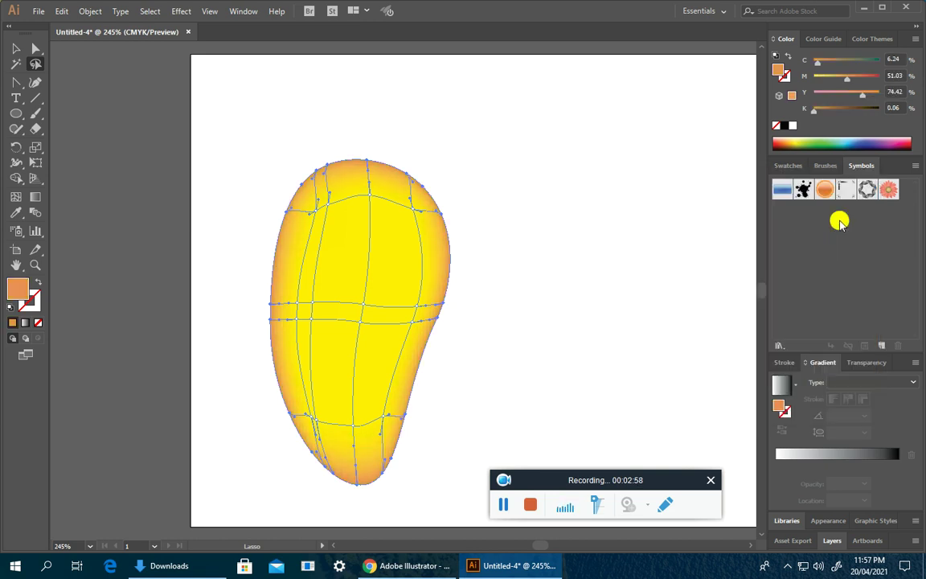
# Mute the edge colour to a dark greyish yellow of C 3, M 5, Y 21, K 59
pyautogui.moveTo(846, 77)
pyautogui.mouseDown()
pyautogui.moveTo(860, 77)
pyautogui.moveTo(825, 87)
pyautogui.mouseUp()
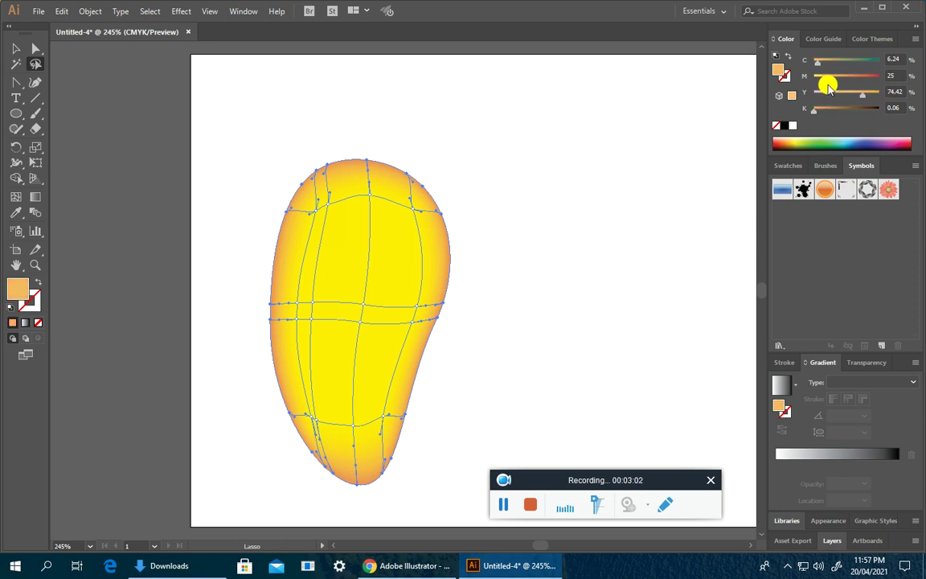
pyautogui.moveTo(819, 87); pyautogui.dragTo(823, 81)
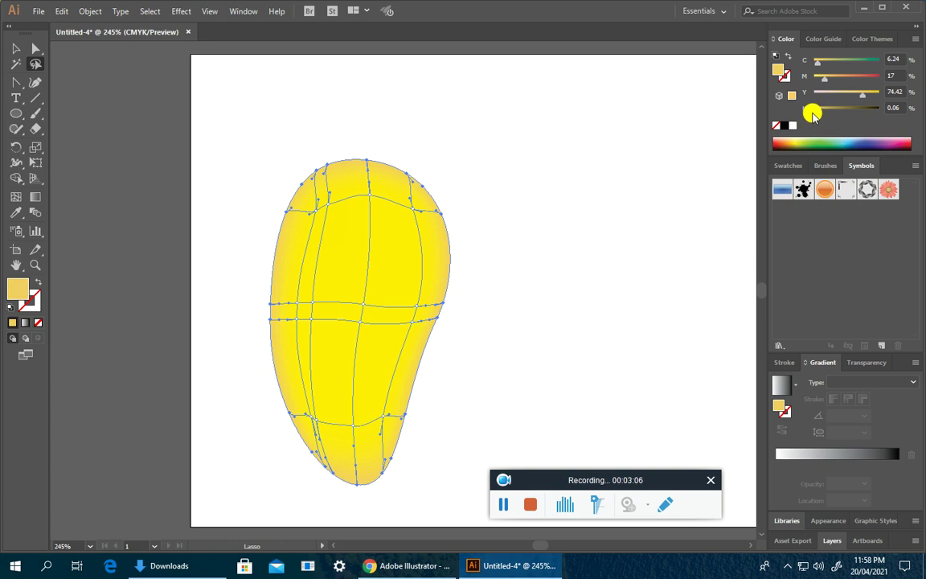
pyautogui.moveTo(816, 112); pyautogui.dragTo(832, 114)
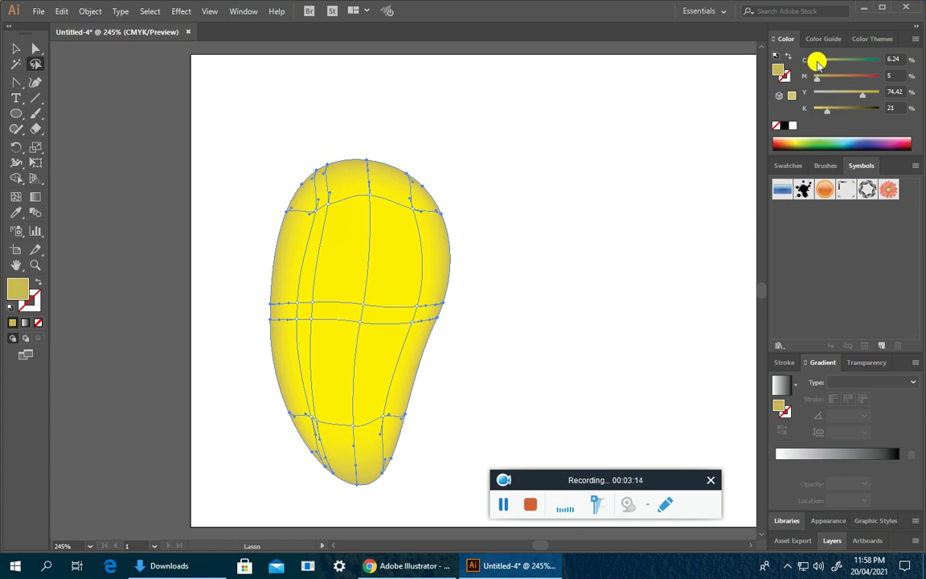
pyautogui.moveTo(815, 64); pyautogui.dragTo(825, 60)
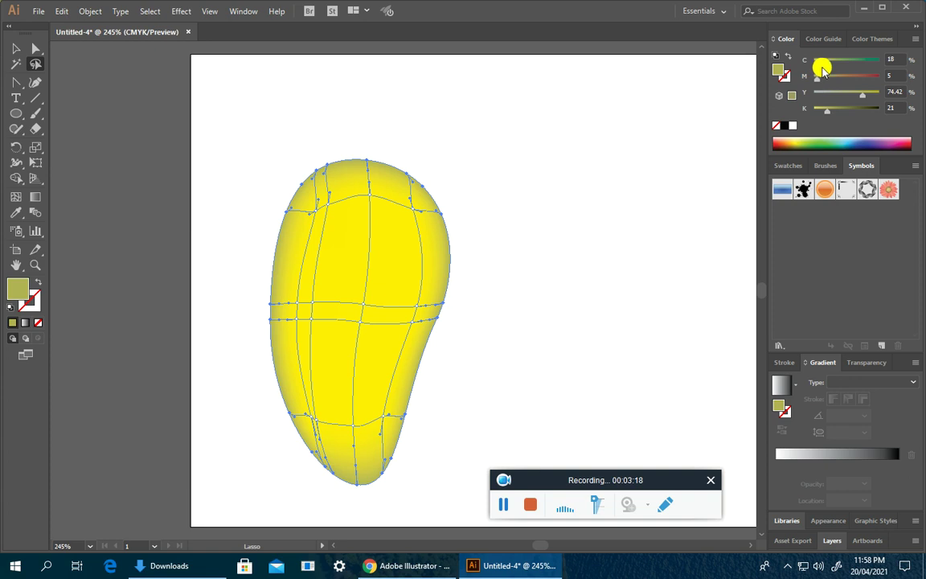
pyautogui.moveTo(826, 63); pyautogui.dragTo(816, 64)
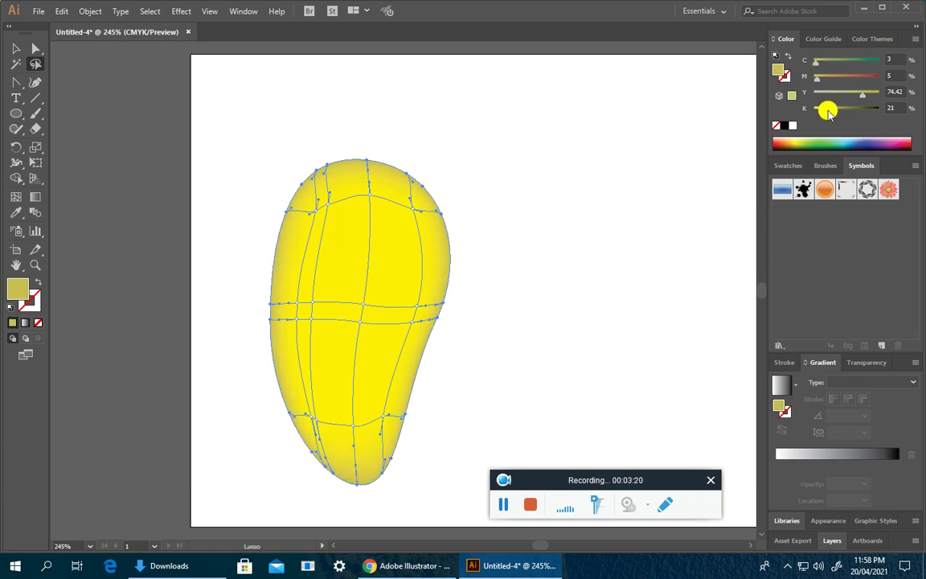
pyautogui.moveTo(834, 114); pyautogui.dragTo(836, 101)
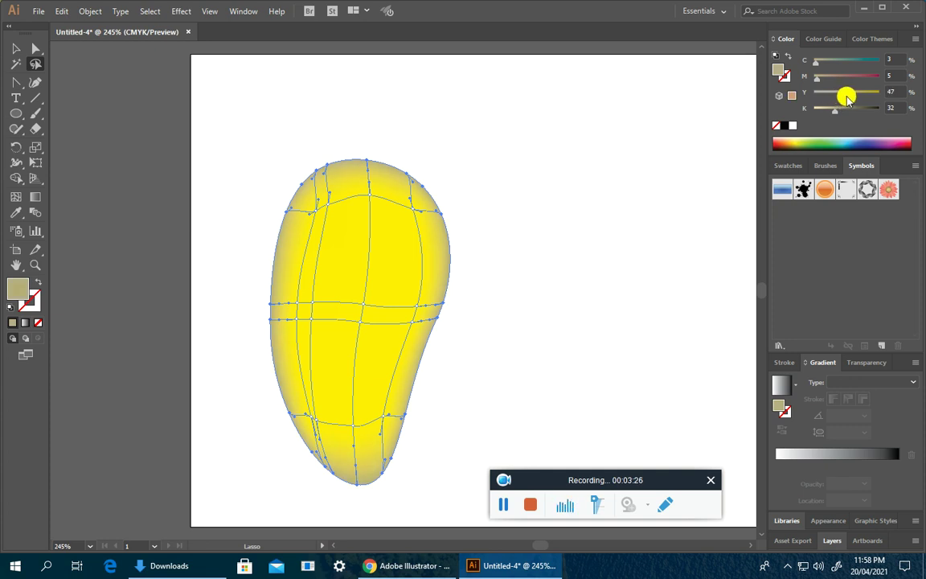
pyautogui.moveTo(834, 111); pyautogui.dragTo(841, 111)
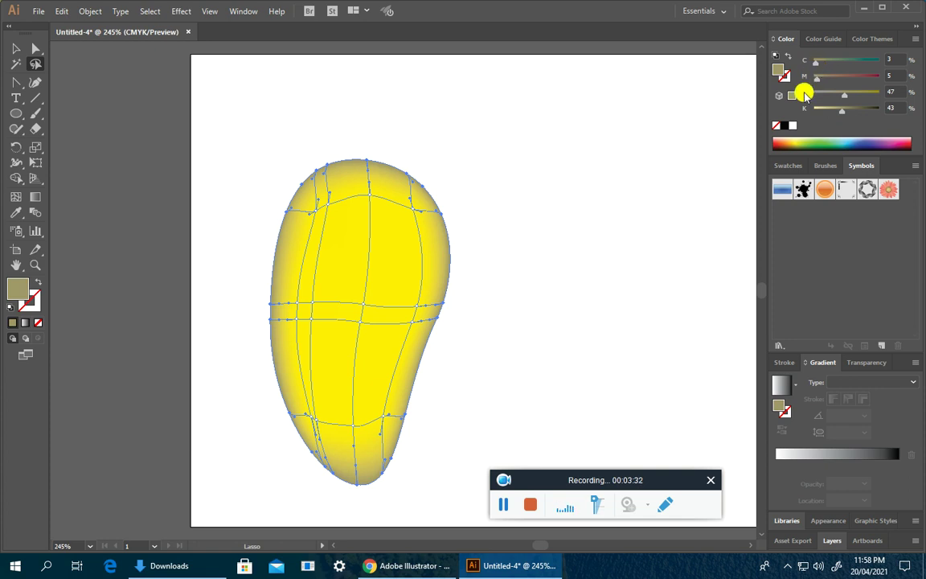
pyautogui.moveTo(845, 95); pyautogui.dragTo(829, 95)
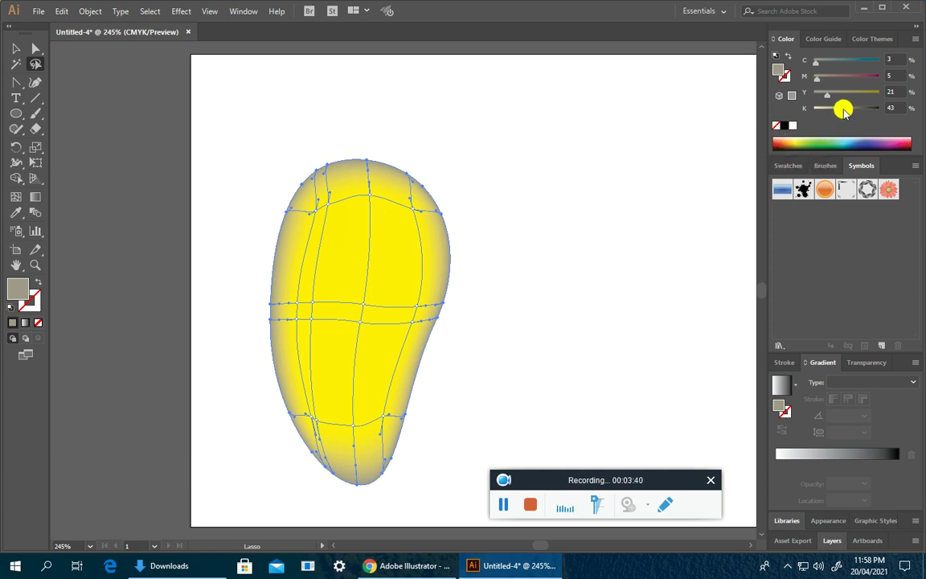
pyautogui.moveTo(844, 110); pyautogui.dragTo(853, 110)
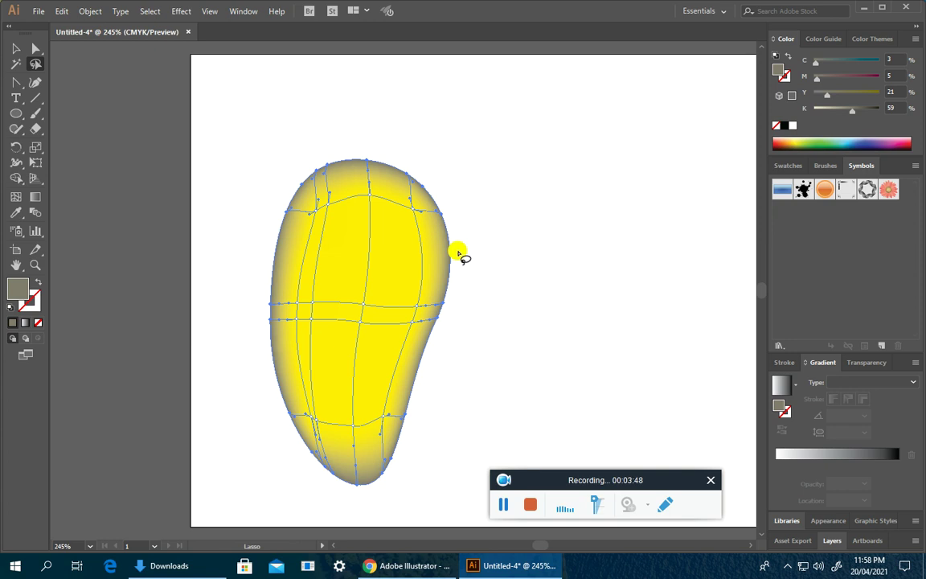
# Add a white mesh point on the mango's upper left and a light grey point below it
pyautogui.click(16, 197)
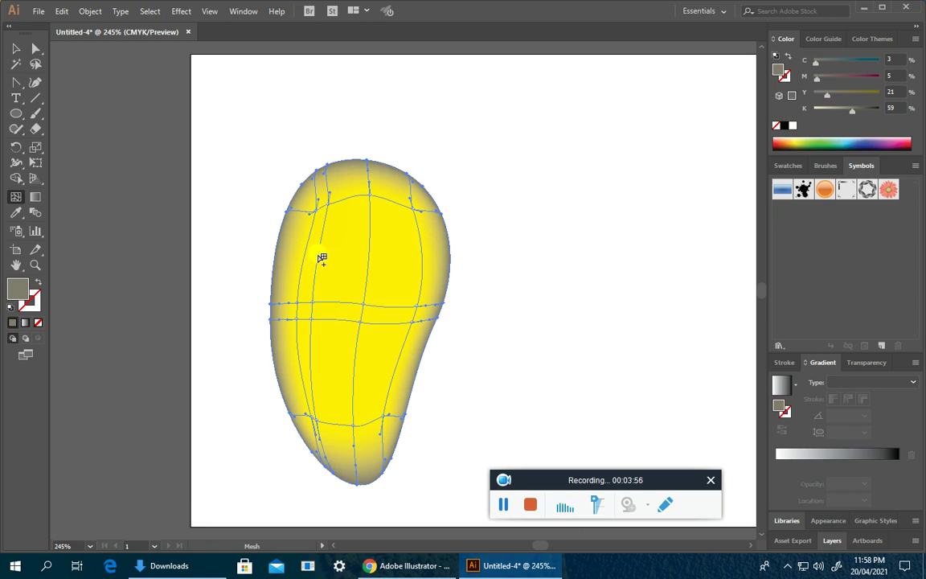
pyautogui.click(319, 253)
pyautogui.click(324, 258)
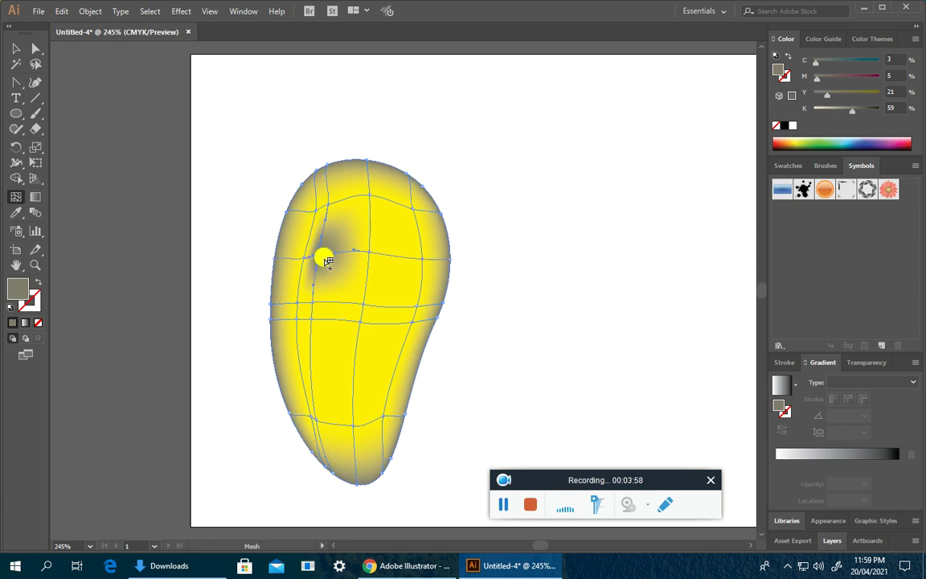
pyautogui.click(776, 55)
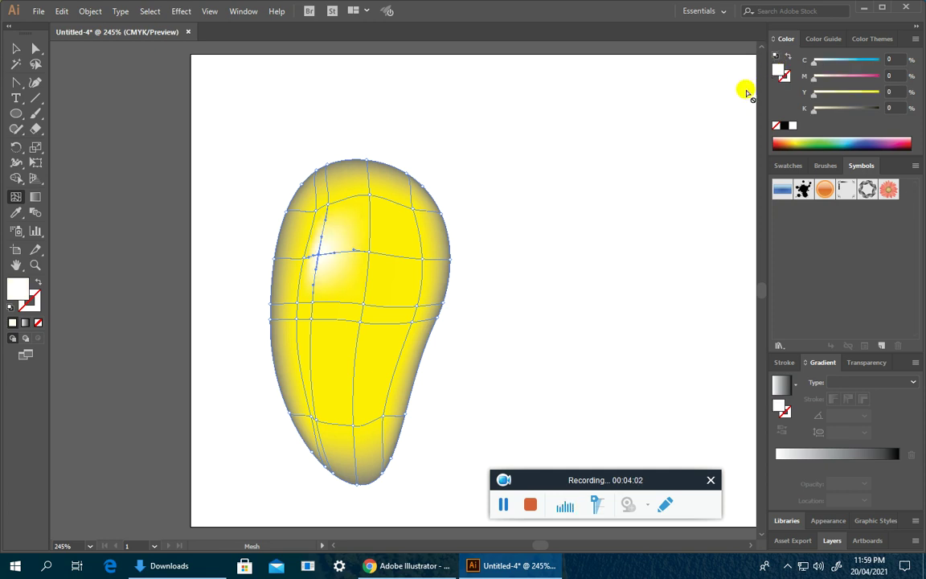
pyautogui.click(314, 326)
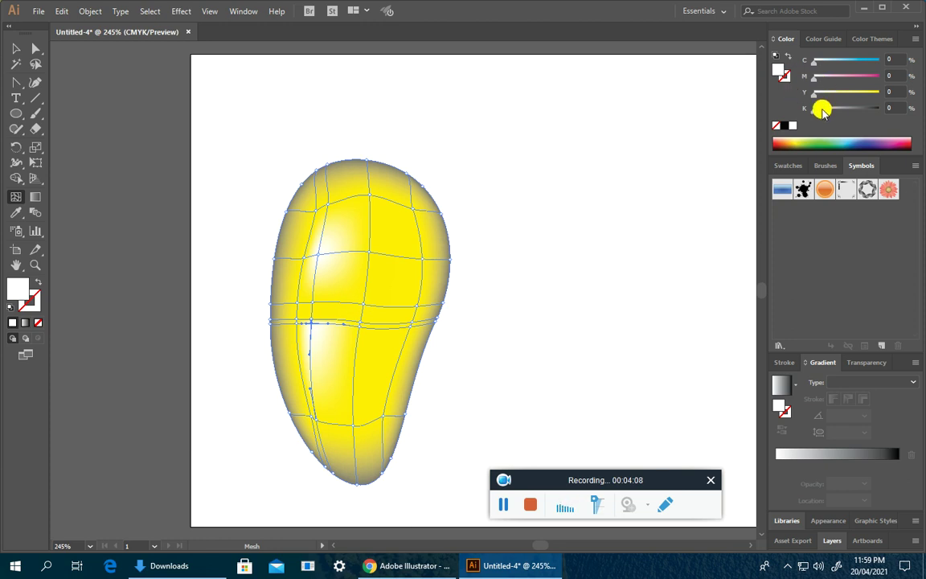
pyautogui.moveTo(815, 109); pyautogui.dragTo(845, 110)
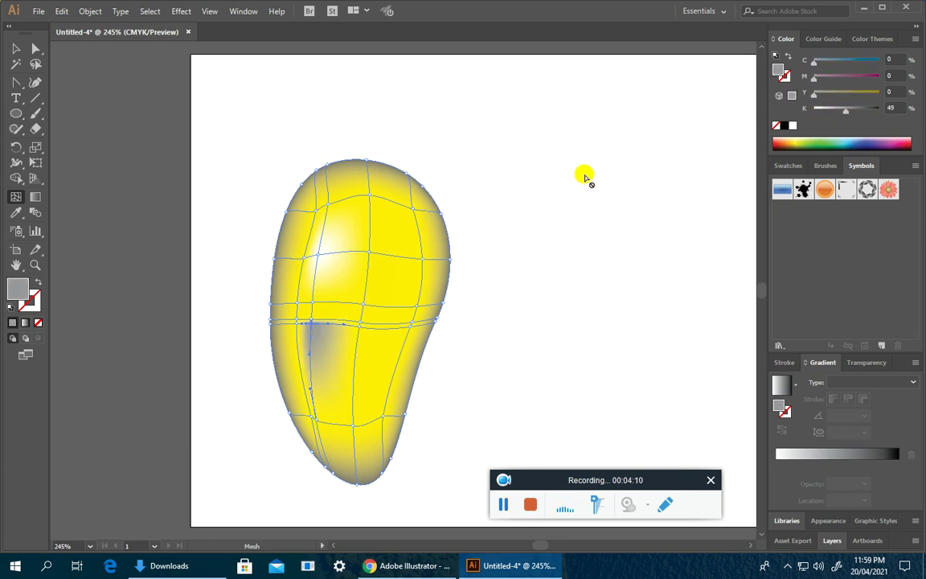
pyautogui.moveTo(845, 111); pyautogui.dragTo(821, 108)
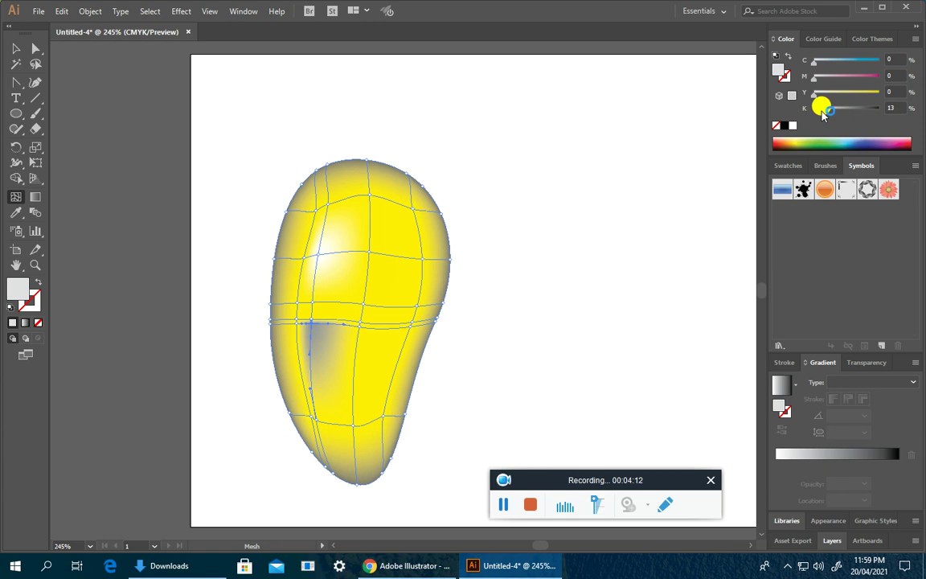
# Add mesh lines through the left highlight, undoing the stray ones
pyautogui.click(316, 296)
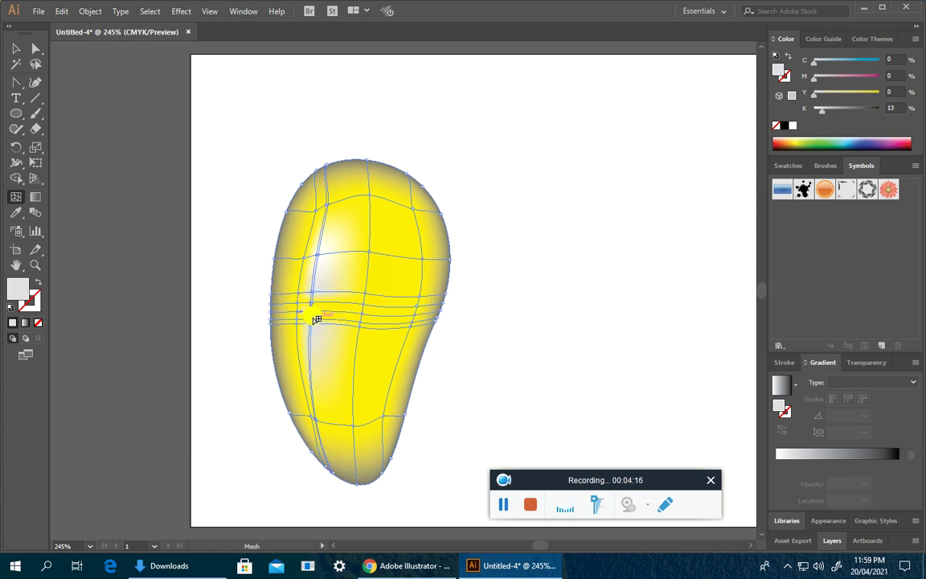
pyautogui.click(312, 310)
pyautogui.click(316, 322)
pyautogui.hotkey('ctrl', 'z')
pyautogui.hotkey('ctrl', 'z')
pyautogui.hotkey('ctrl', 'z')
pyautogui.hotkey('ctrl', 'z')
pyautogui.hotkey('ctrl', 'z')
pyautogui.hotkey('ctrl', 'z')
pyautogui.hotkey('ctrl', 'z')
pyautogui.hotkey('ctrl', 'z')
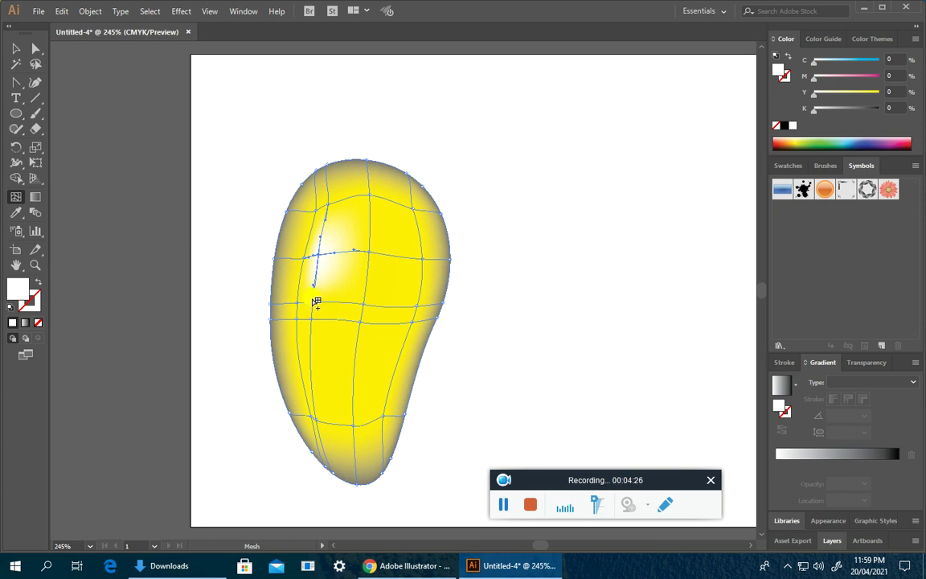
pyautogui.hotkey('ctrl', 'z')
pyautogui.click(320, 282)
pyautogui.hotkey('ctrl', 'z')
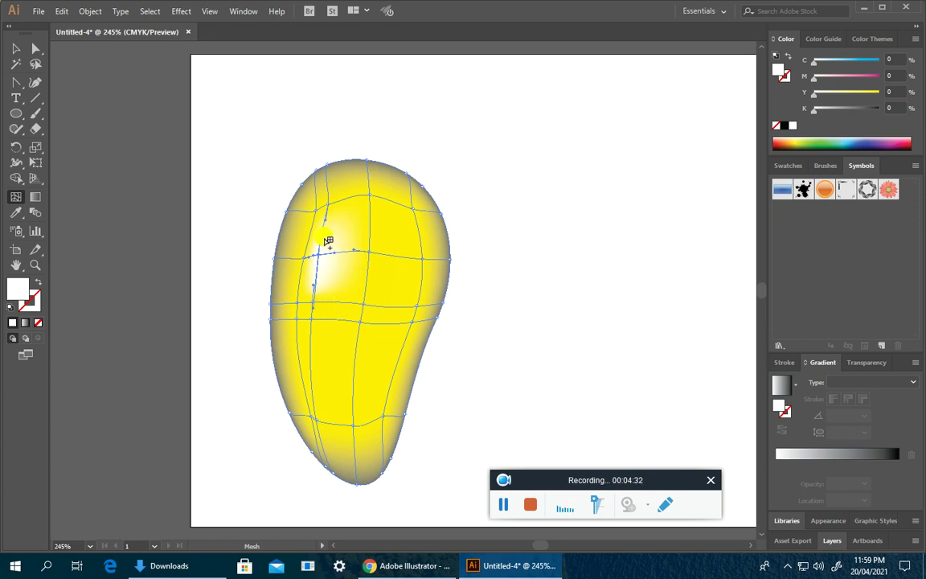
# Shift the upper-left highlight upward and add a mesh point near the lower right
pyautogui.moveTo(326, 240); pyautogui.dragTo(326, 228)
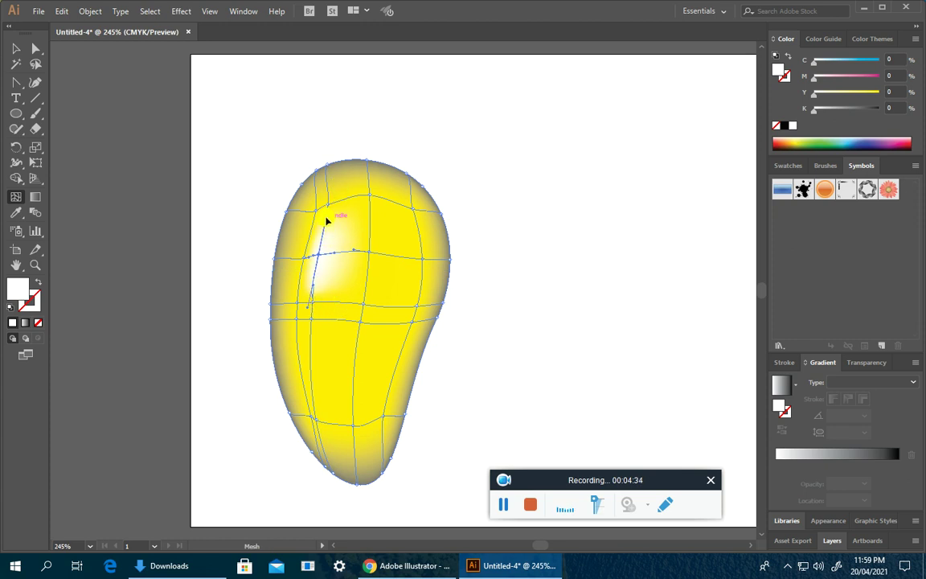
pyautogui.moveTo(309, 305); pyautogui.dragTo(317, 292)
pyautogui.click(388, 411)
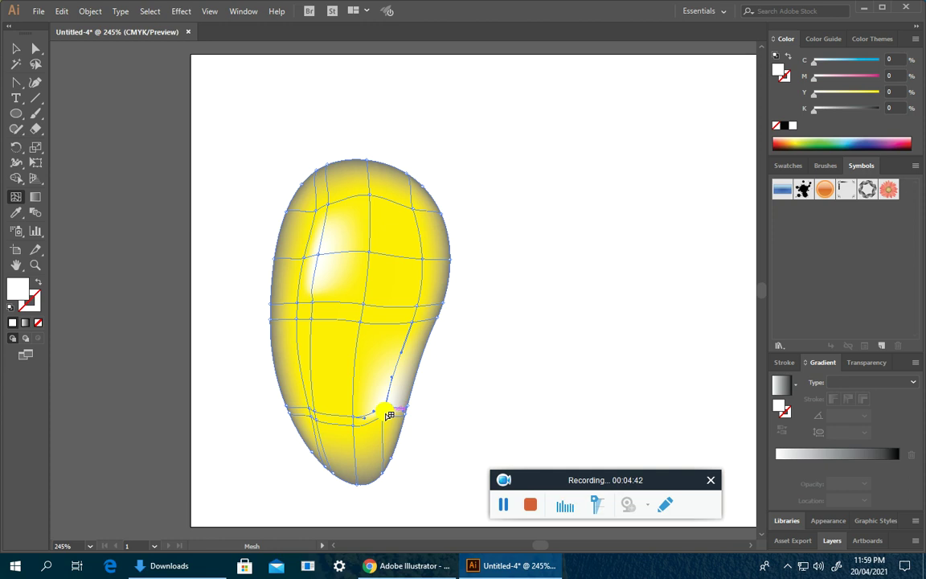
# Tint the lower-right mesh point green (C 55, M 19.61, Y 100, K 13)
pyautogui.moveTo(386, 435); pyautogui.dragTo(383, 421)
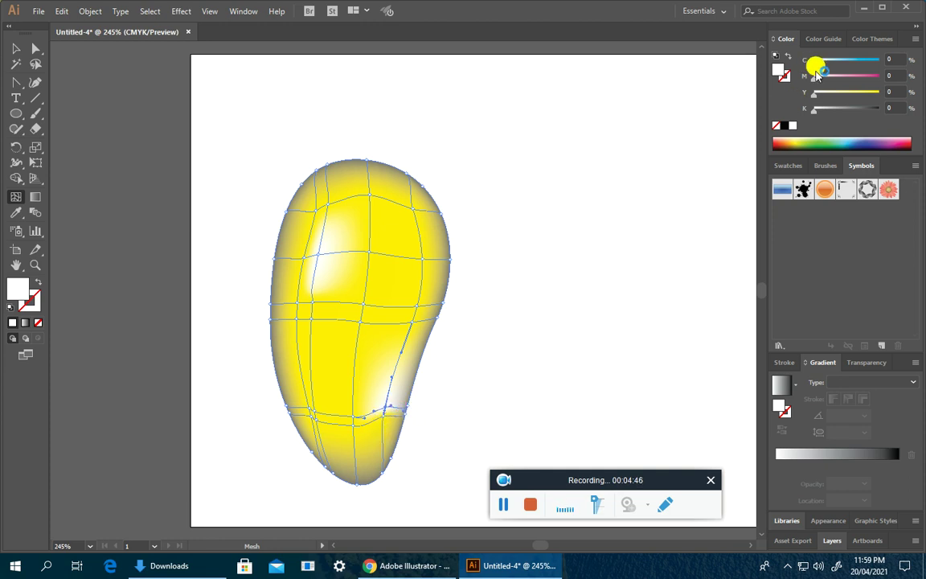
pyautogui.click(816, 96)
pyautogui.moveTo(817, 96); pyautogui.dragTo(841, 95)
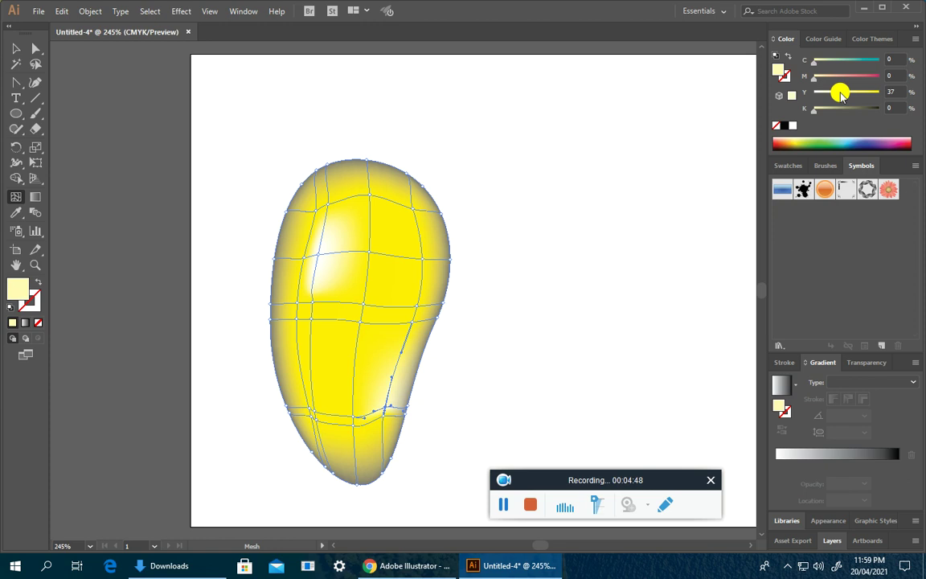
pyautogui.click(820, 140)
pyautogui.moveTo(869, 61); pyautogui.dragTo(851, 67)
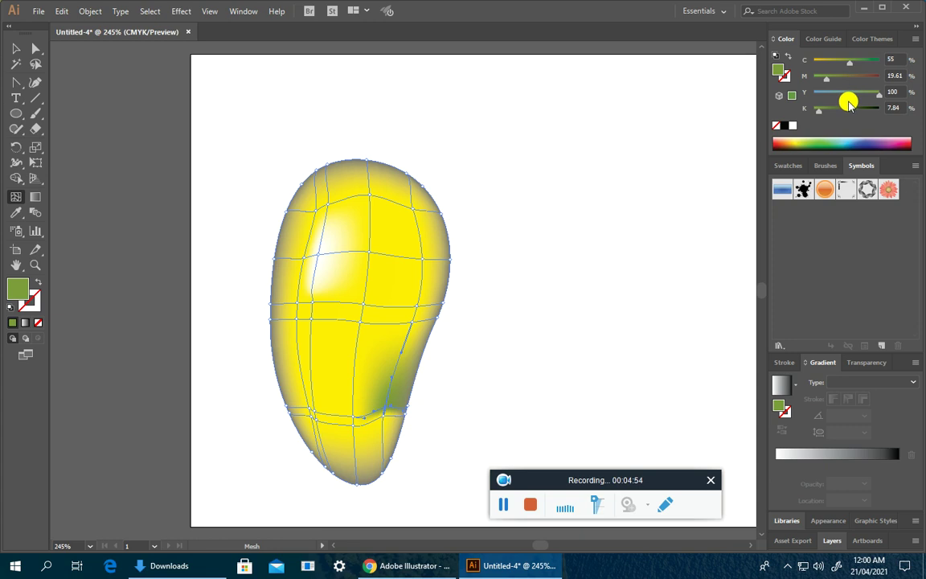
pyautogui.click(823, 108)
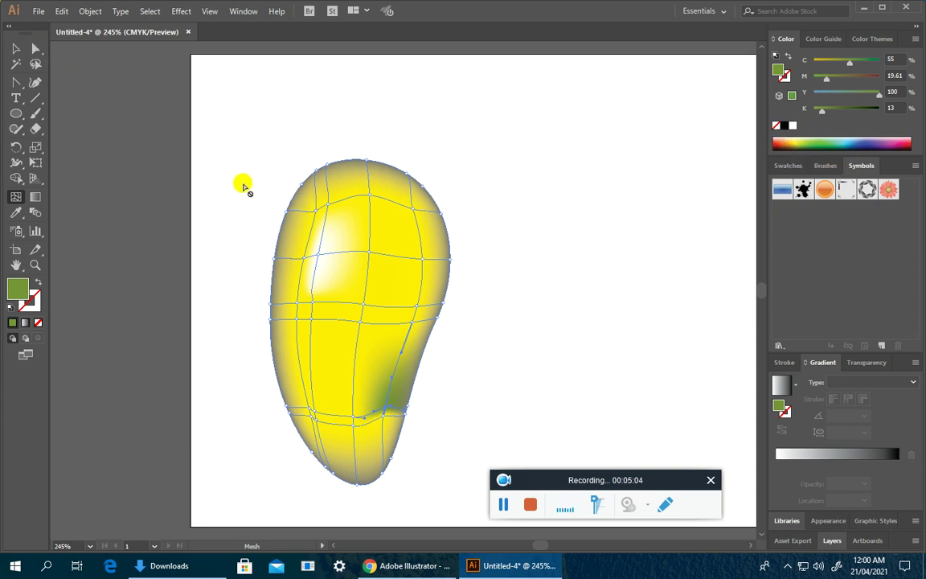
# Add a horizontal mesh line from the mango's left edge and adjust the lower-right mesh
pyautogui.click(286, 230)
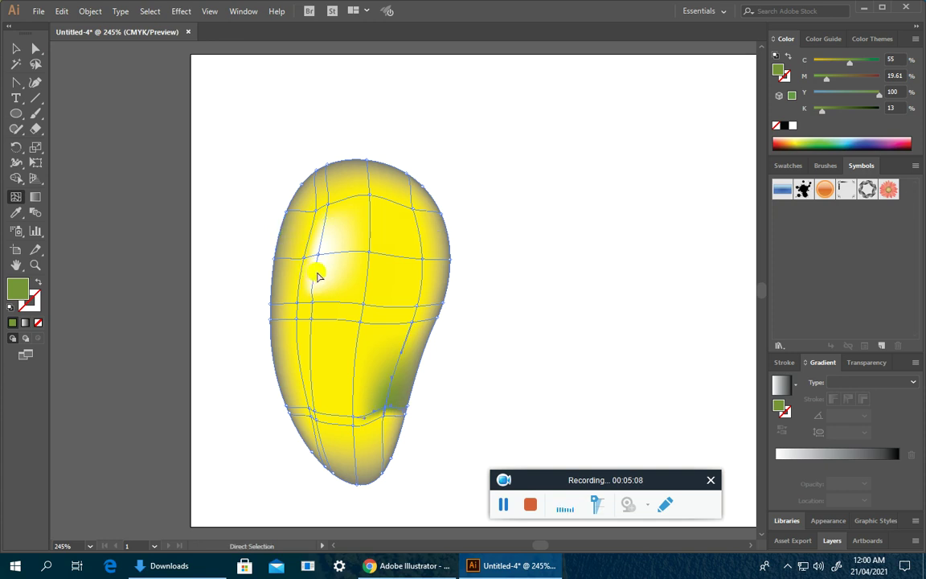
pyautogui.click(410, 382)
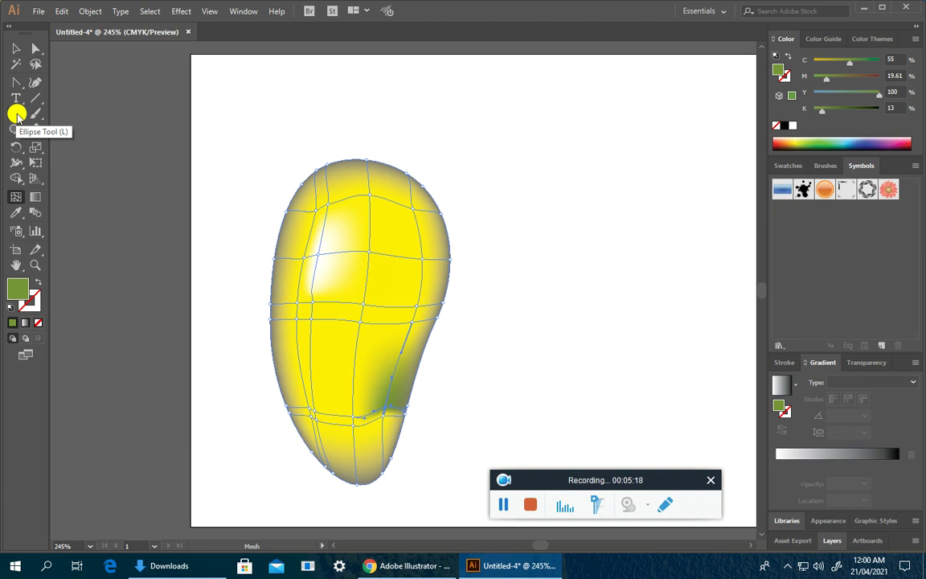
pyautogui.click(16, 114)
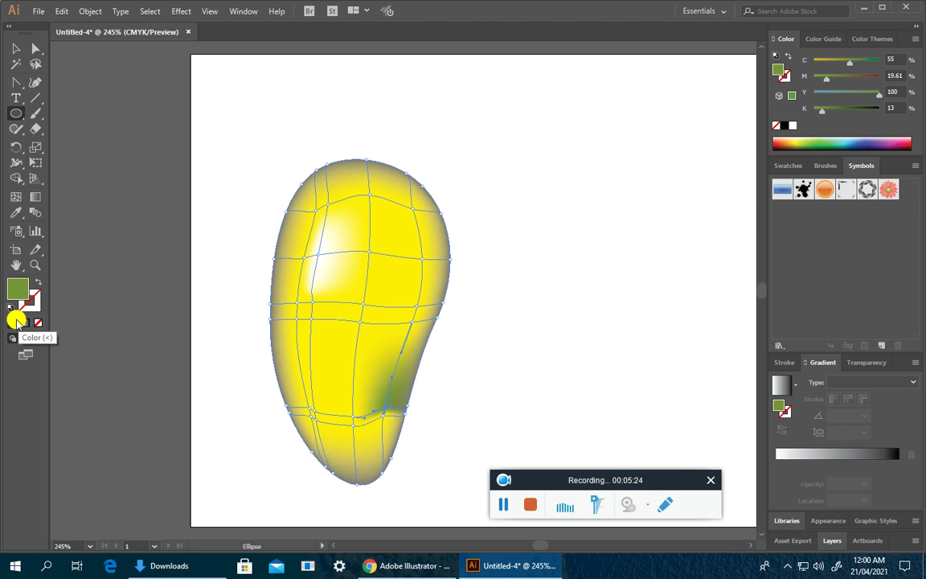
# Draw a white-filled, black-outlined ellipse about 39.59 × 152.24 px right of the mango
pyautogui.click(32, 300)
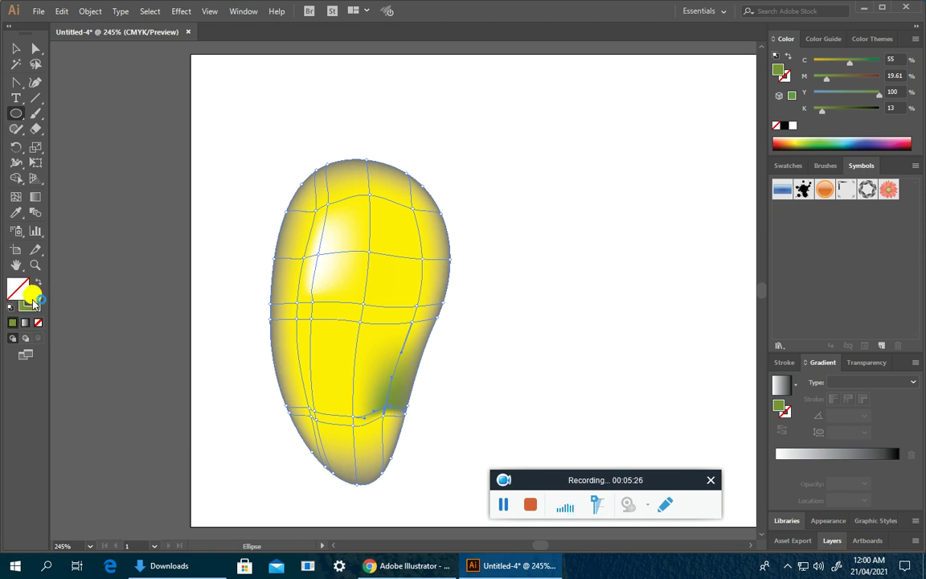
pyautogui.click(10, 307)
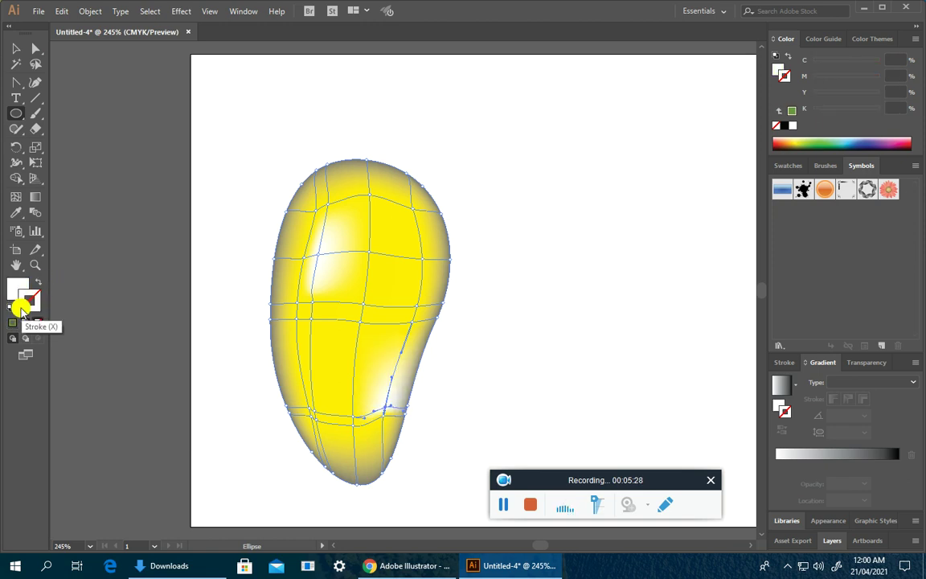
pyautogui.click(38, 322)
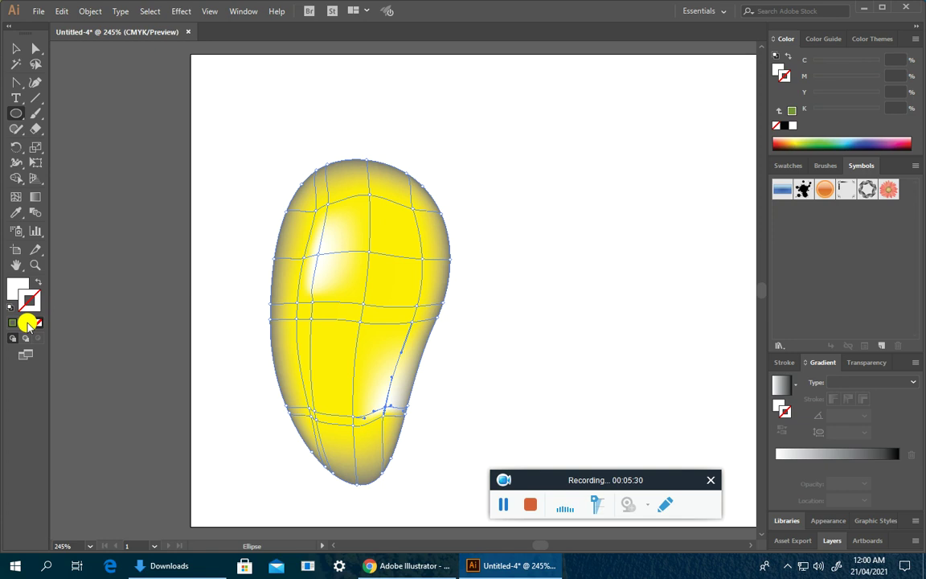
pyautogui.click(17, 288)
pyautogui.click(31, 301)
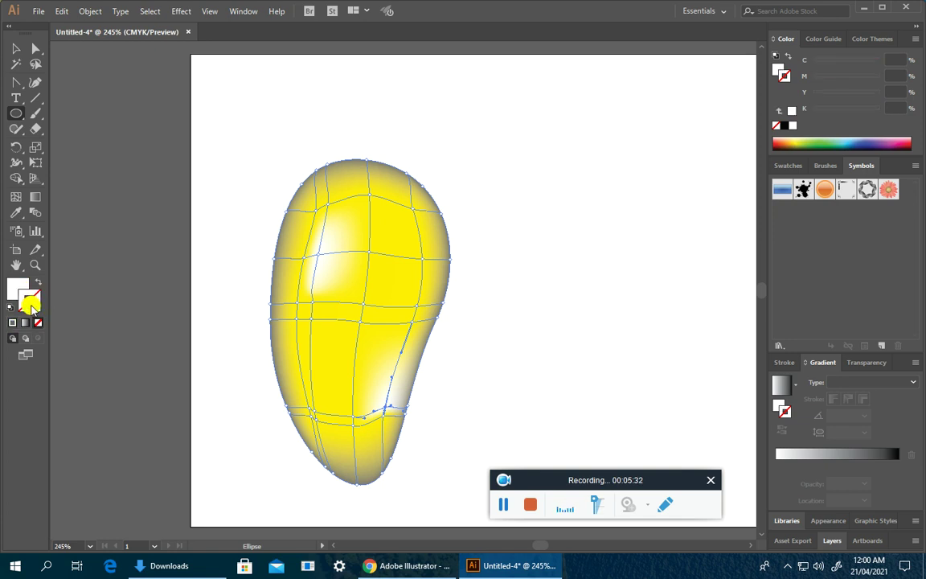
pyautogui.click(784, 125)
pyautogui.moveTo(589, 140); pyautogui.dragTo(653, 381)
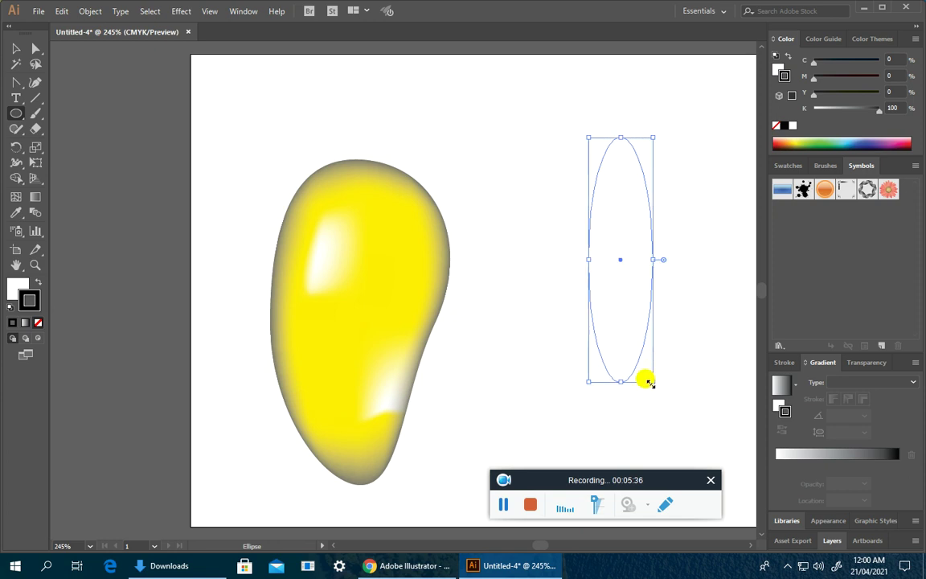
# Convert the ellipse's top and bottom anchors to sharp corners, undoing an accidental teal outline
pyautogui.click(16, 82)
pyautogui.click(620, 382)
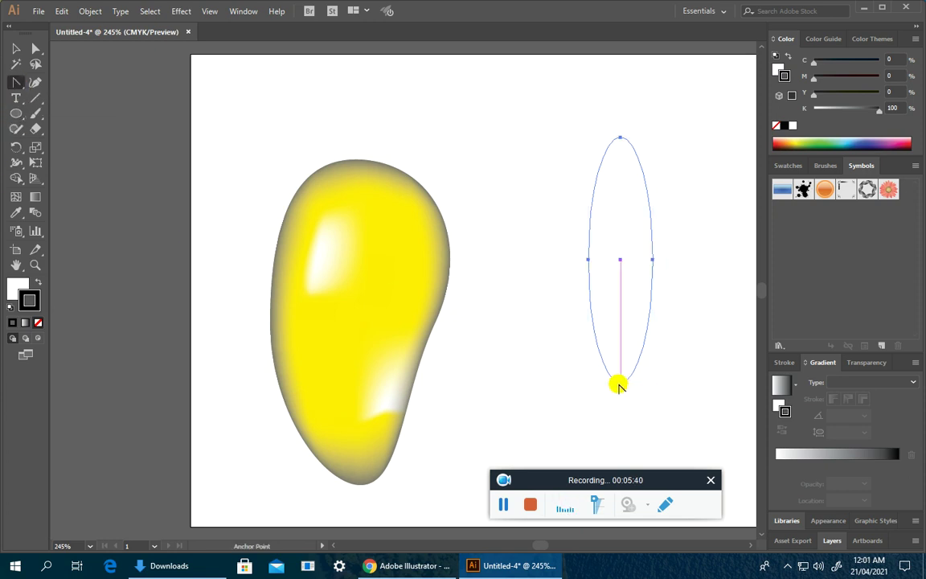
pyautogui.click(620, 138)
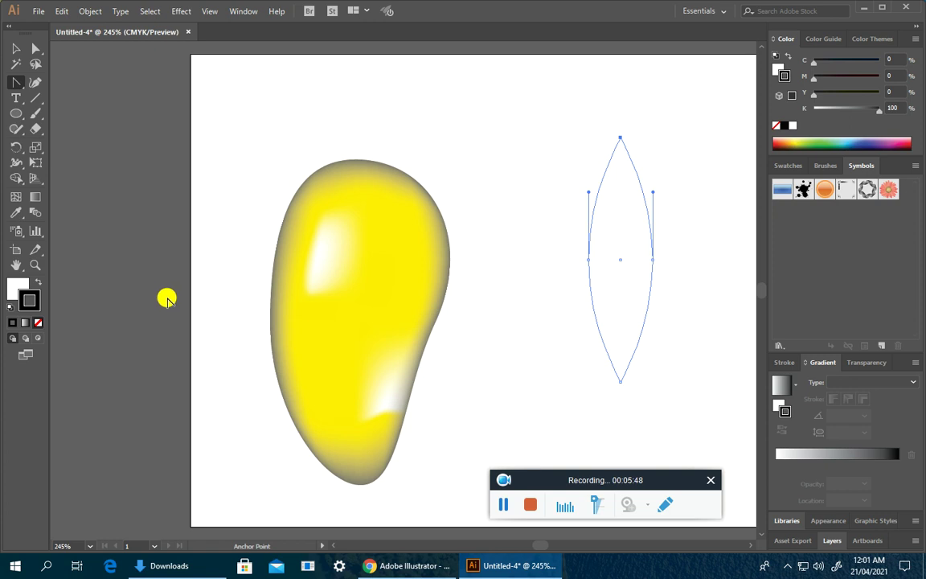
pyautogui.click(822, 143)
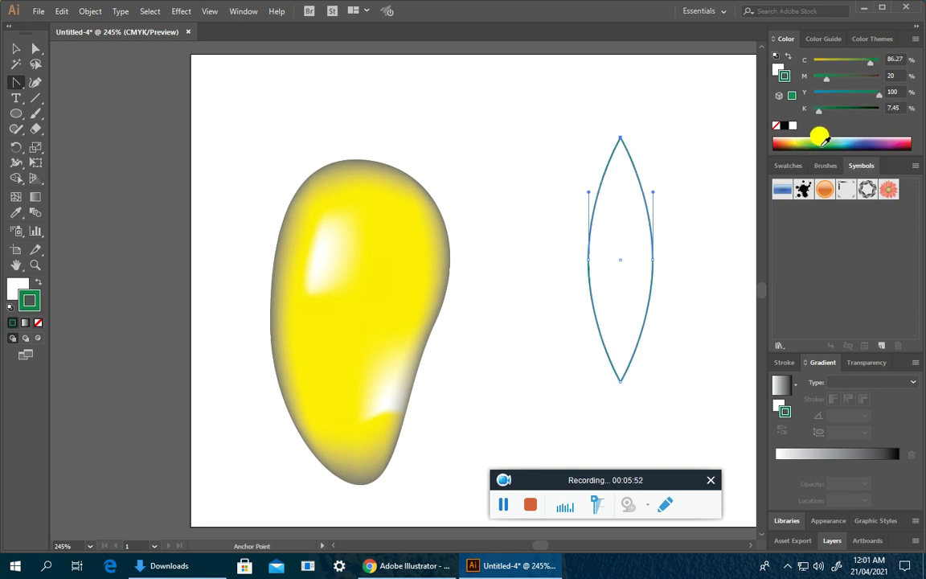
pyautogui.hotkey('ctrl', 'z')
pyautogui.hotkey('ctrl', 'a')
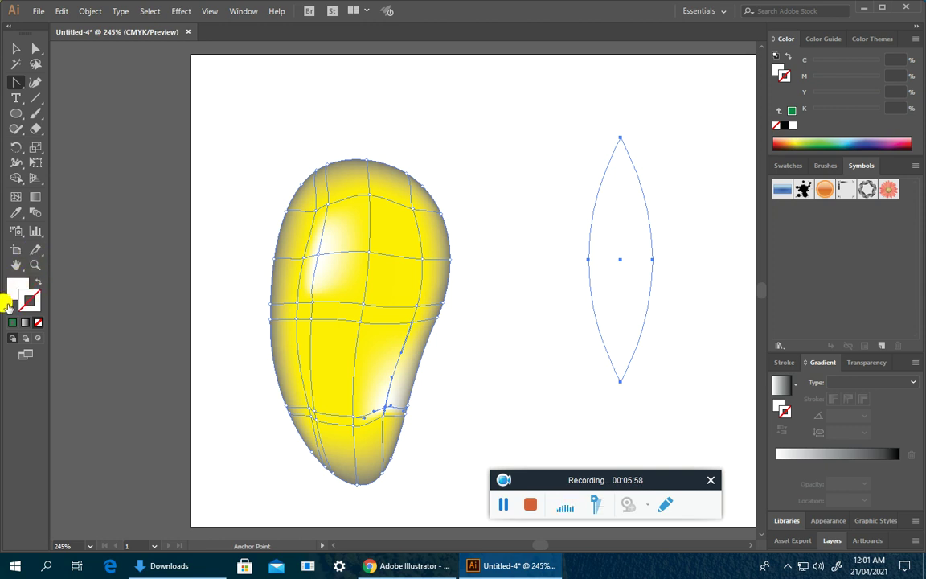
# Give the leaf no stroke and a dark green fill (C87.84 M29.02 Y100 K20)
pyautogui.click(10, 305)
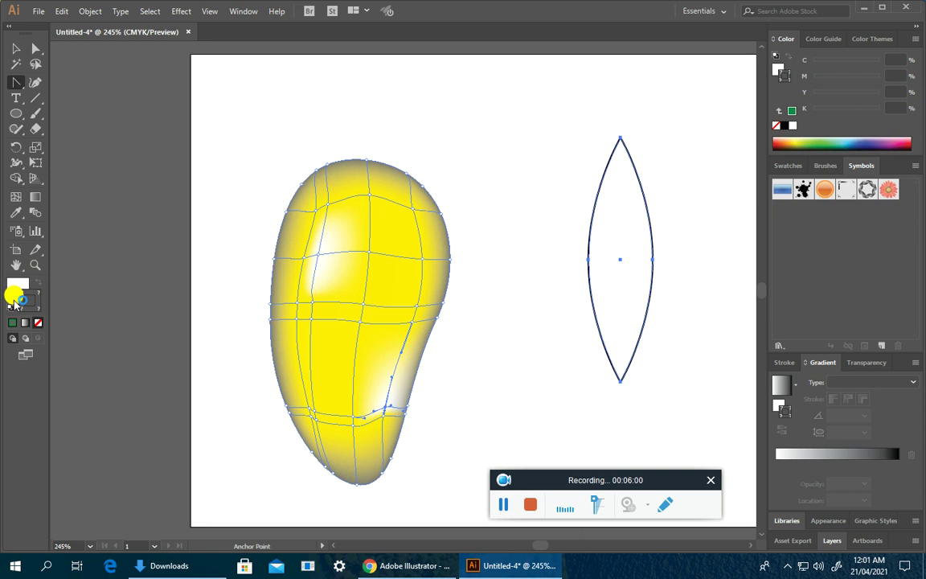
pyautogui.hotkey('ctrl', 'z')
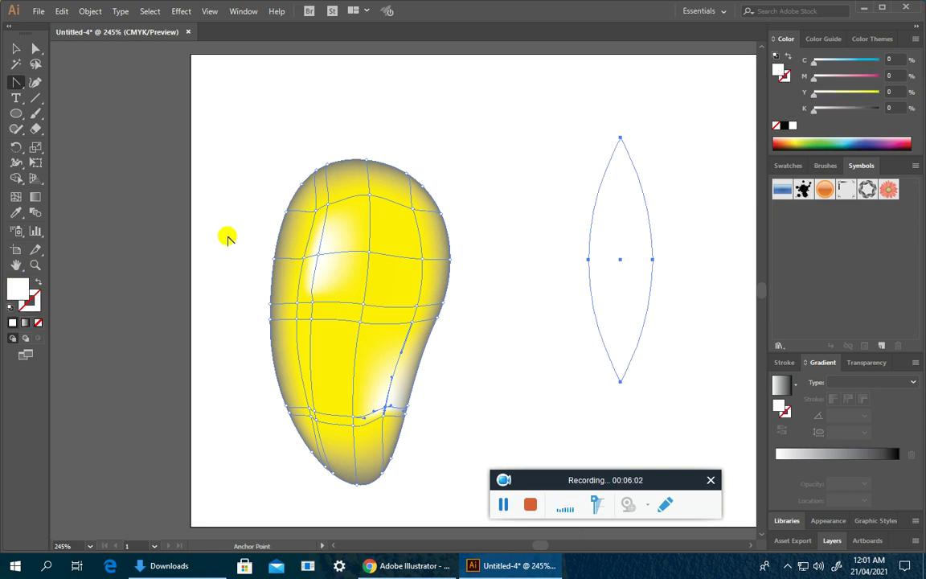
pyautogui.click(816, 141)
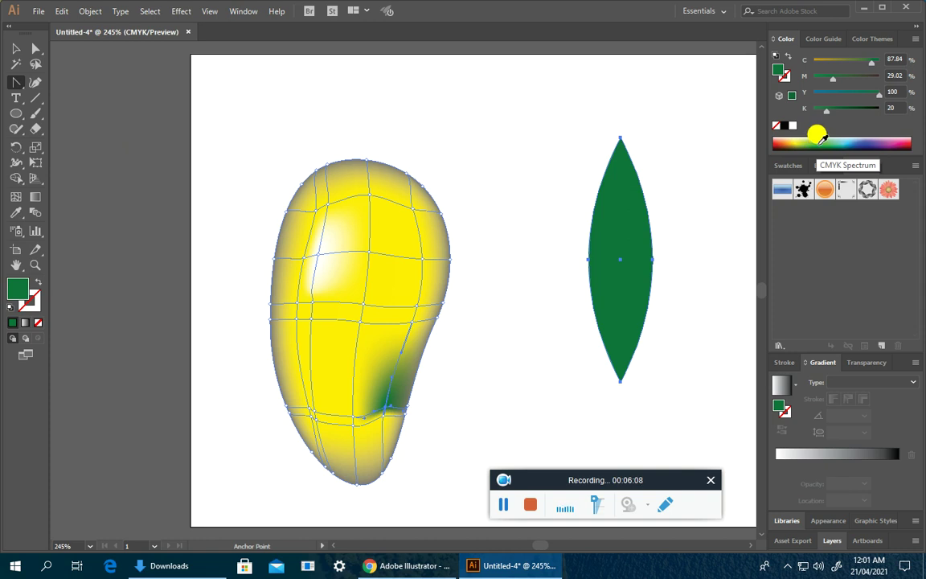
pyautogui.hotkey('ctrl', 'z')
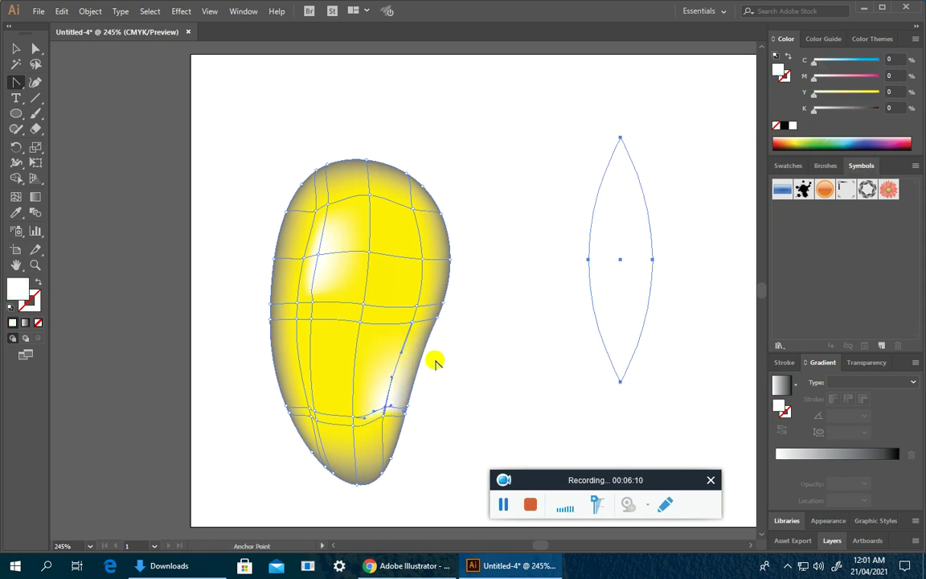
pyautogui.press('ctrl')
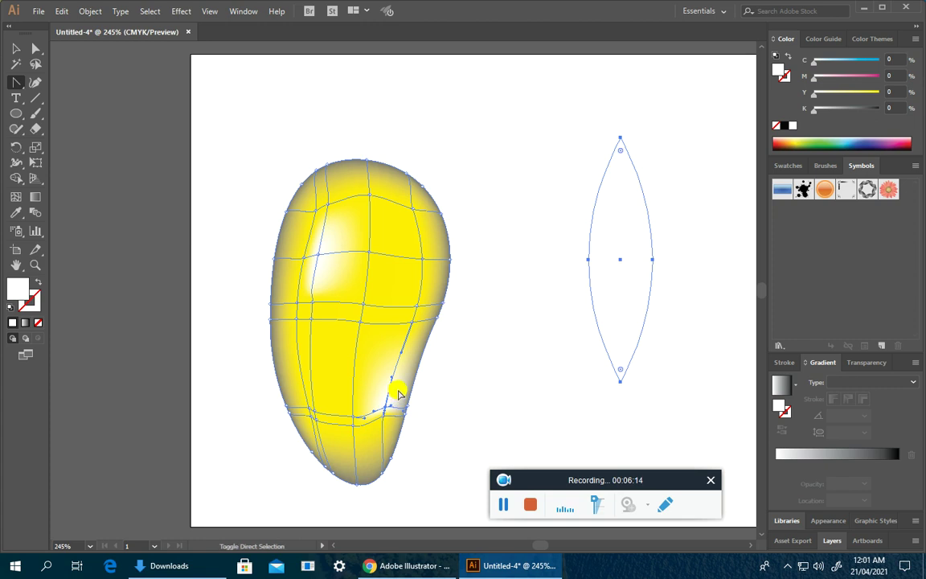
pyautogui.hotkey('ctrl', 'shift', 'z')
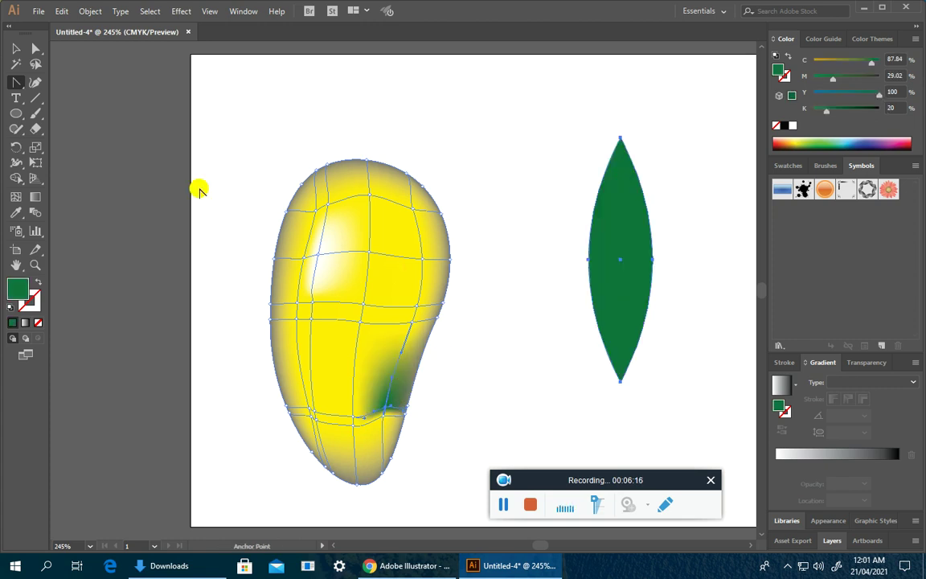
# Direct-select the green mesh point near the mango's lower right
pyautogui.click(35, 49)
pyautogui.click(497, 194)
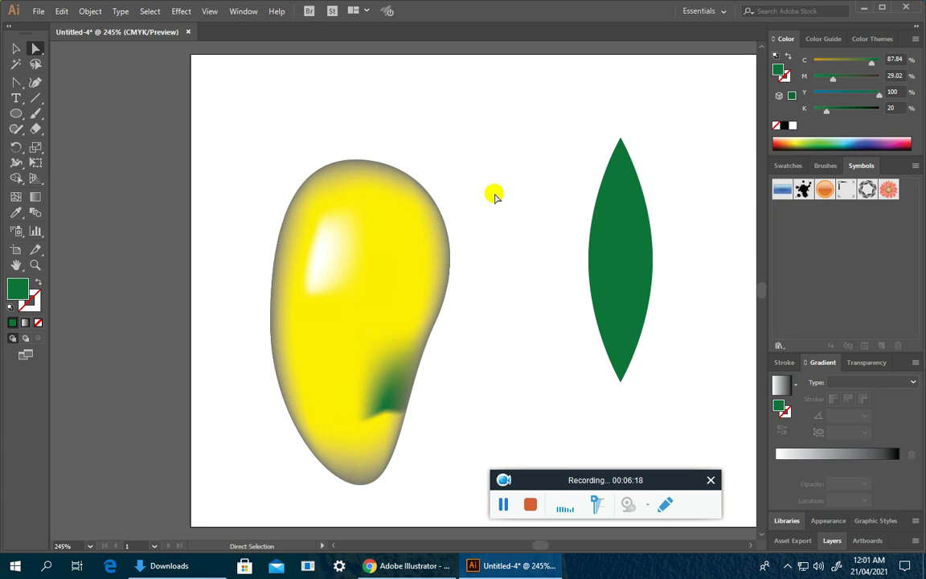
pyautogui.click(387, 396)
# Nudge the mango's lower-right green mesh point and recolour it to C68 M0 Y100 K0
pyautogui.moveTo(396, 404)
pyautogui.mouseDown()
pyautogui.moveTo(382, 396)
pyautogui.moveTo(406, 394)
pyautogui.moveTo(391, 395)
pyautogui.mouseUp()
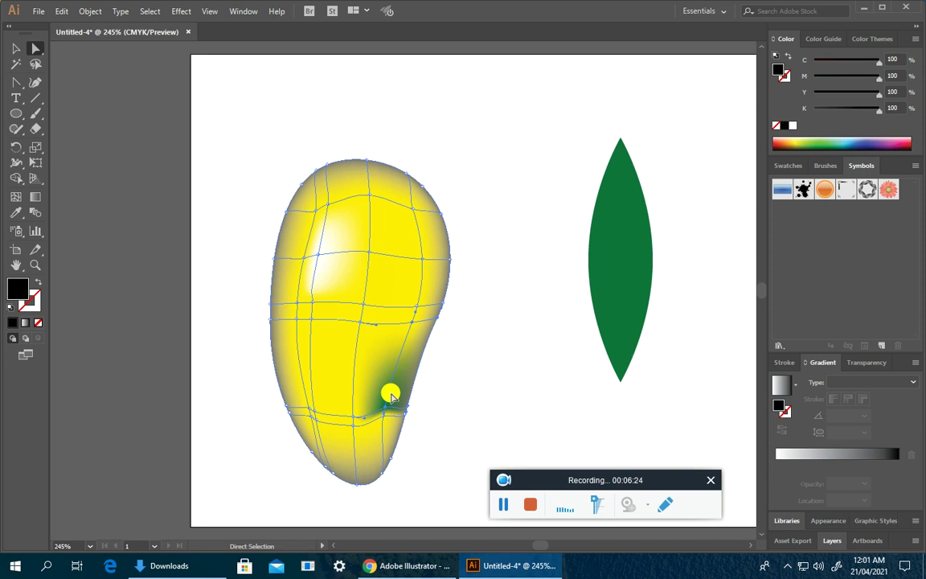
pyautogui.click(16, 196)
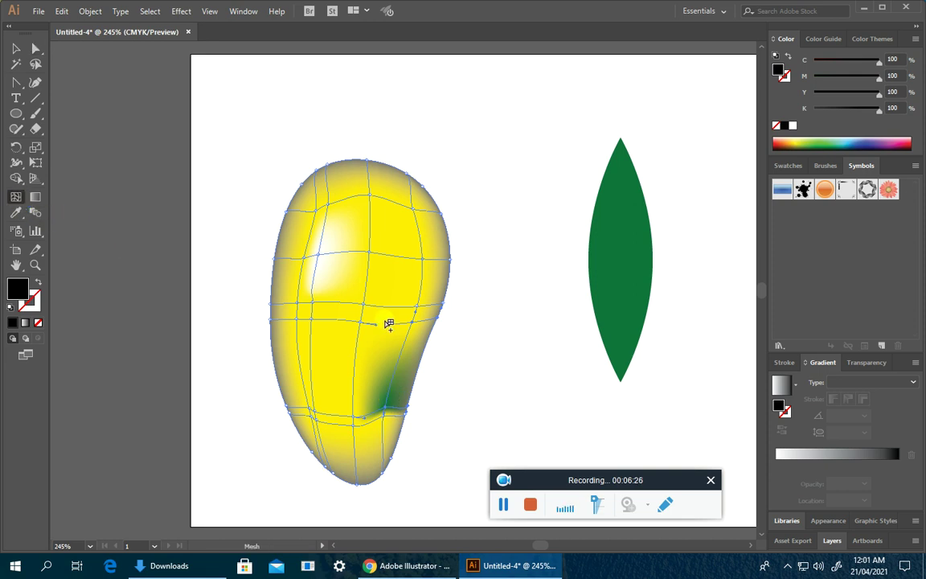
pyautogui.moveTo(388, 396); pyautogui.dragTo(385, 406)
pyautogui.click(386, 409)
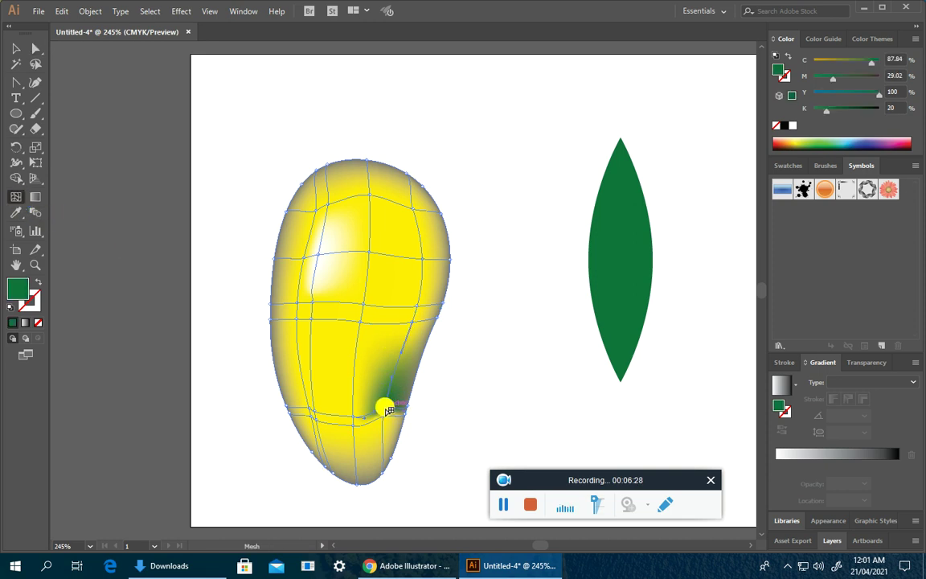
pyautogui.moveTo(828, 111); pyautogui.dragTo(810, 113)
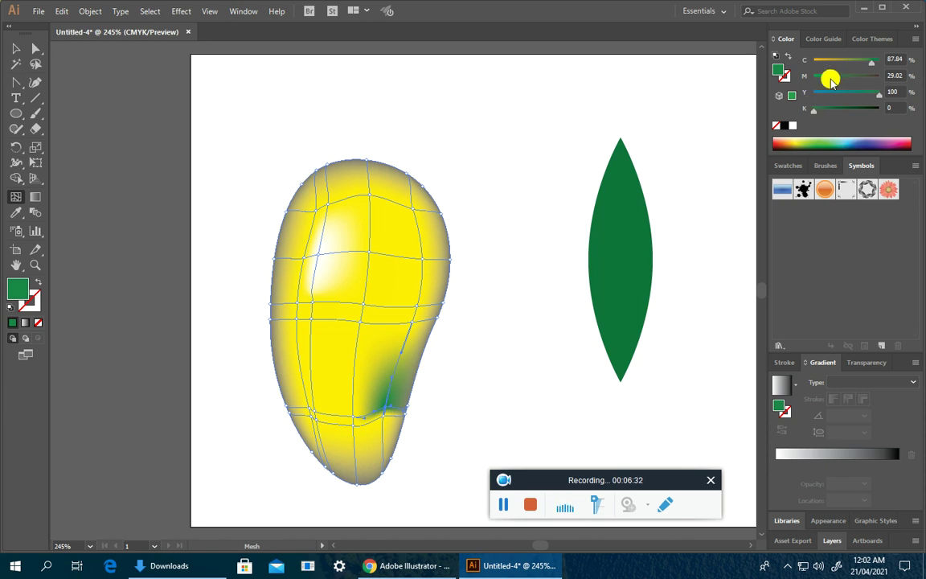
pyautogui.moveTo(831, 78); pyautogui.dragTo(804, 79)
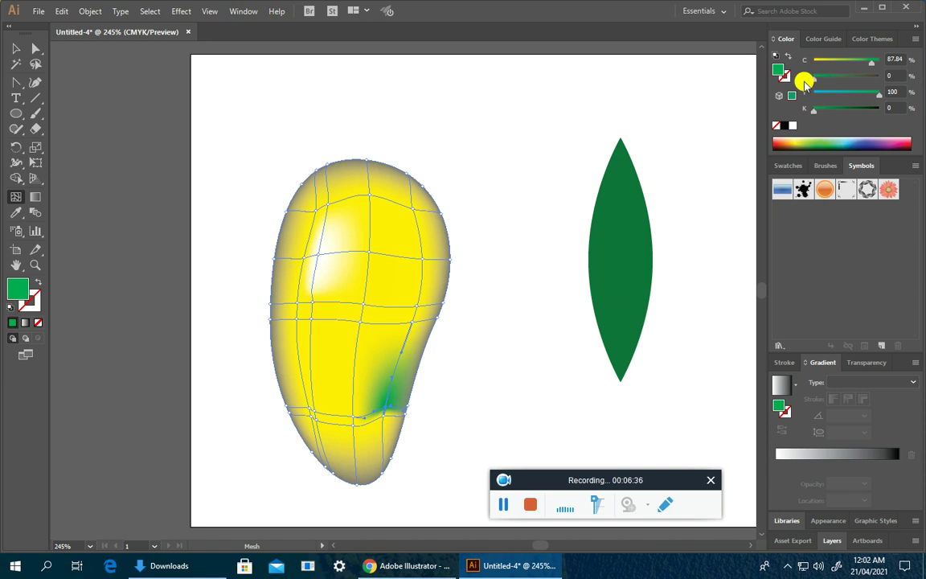
pyautogui.moveTo(871, 61); pyautogui.dragTo(859, 66)
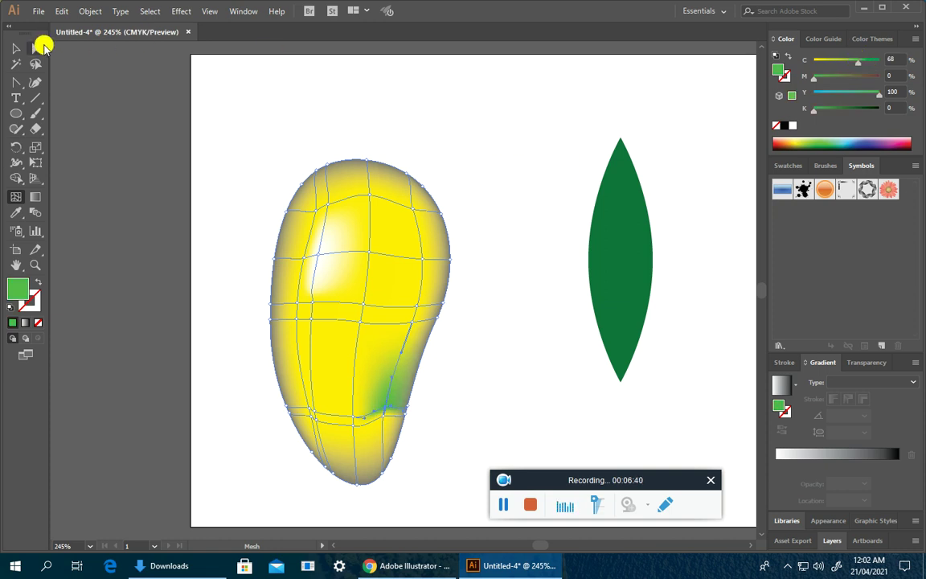
# Deselect the mango and marquee-select the whole leaf
pyautogui.click(35, 48)
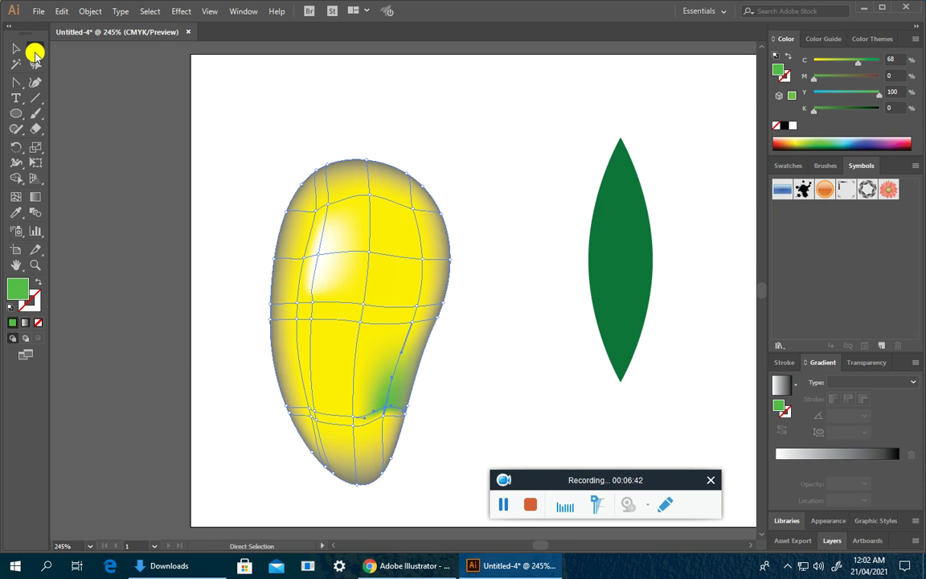
pyautogui.click(205, 103)
pyautogui.moveTo(542, 95); pyautogui.dragTo(692, 432)
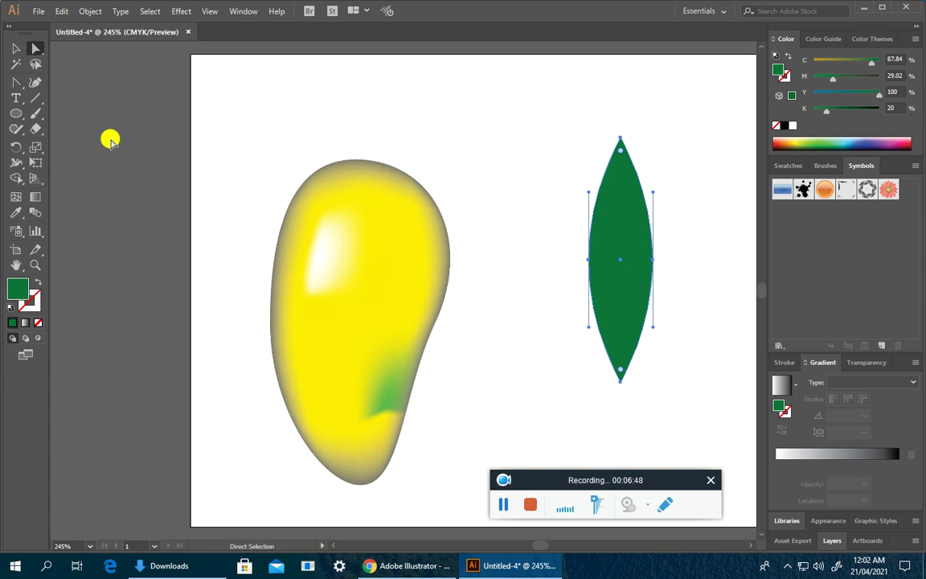
# Darken the selected leaf's fill to forest green C87.84 M24 Y100 K44
pyautogui.moveTo(555, 223); pyautogui.dragTo(596, 259)
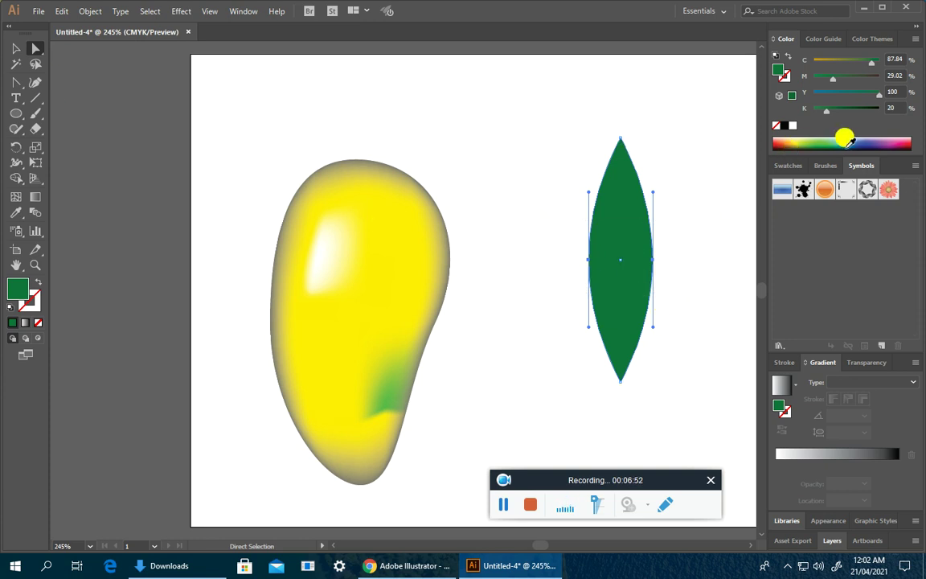
pyautogui.moveTo(829, 110)
pyautogui.mouseDown()
pyautogui.moveTo(866, 110)
pyautogui.moveTo(841, 110)
pyautogui.mouseUp()
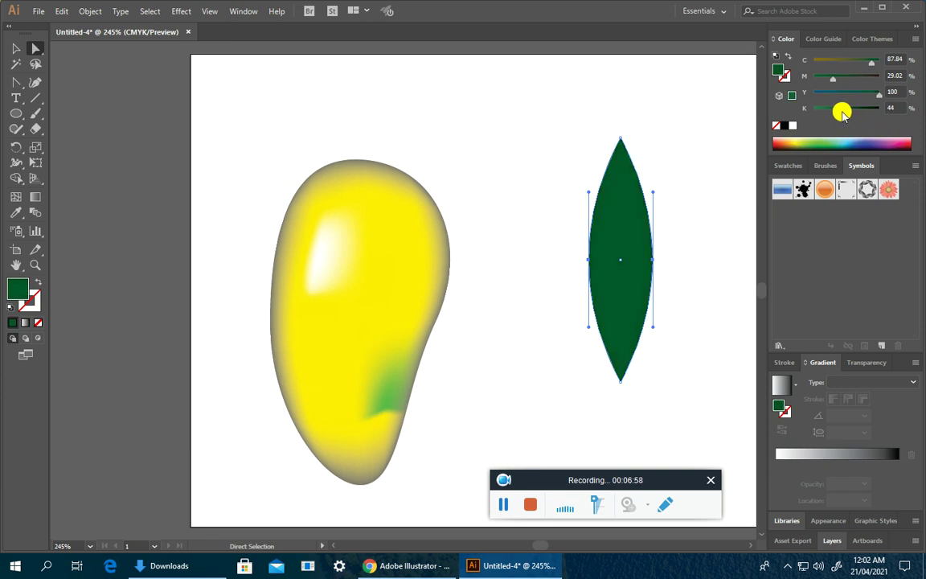
pyautogui.moveTo(832, 82); pyautogui.dragTo(821, 78)
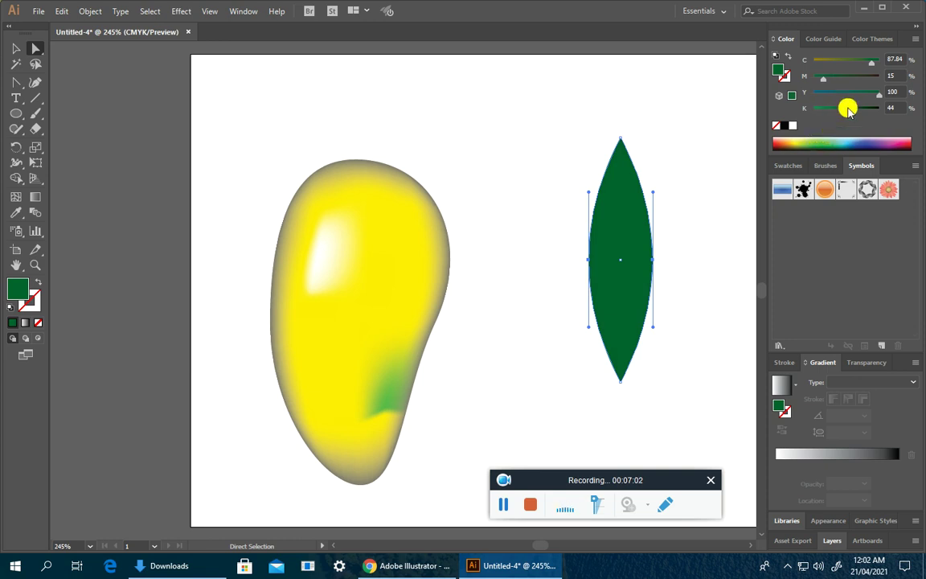
pyautogui.moveTo(827, 78); pyautogui.dragTo(833, 82)
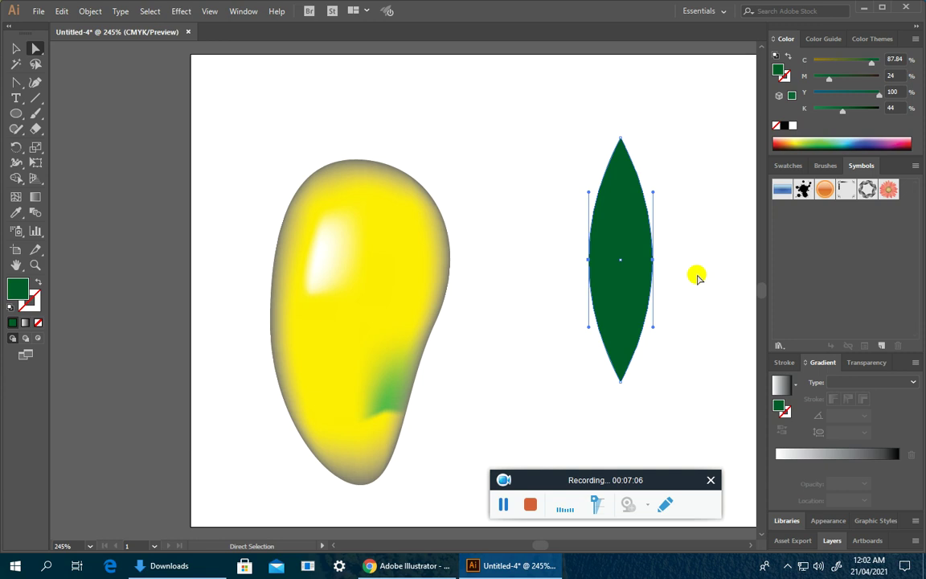
pyautogui.click(16, 196)
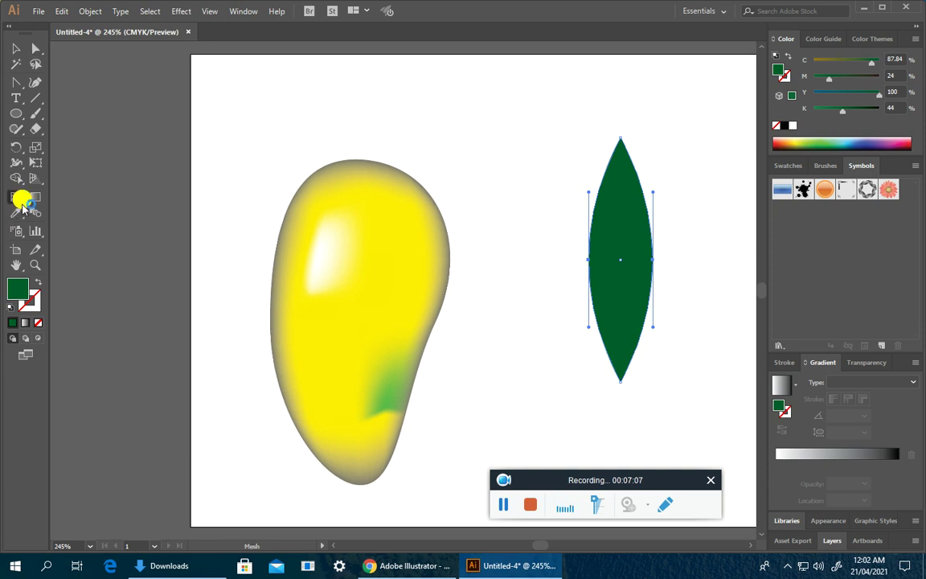
# Add mesh points at the leaf's centre, creating a horizontal line and vertical lines tip to tip
pyautogui.click(620, 259)
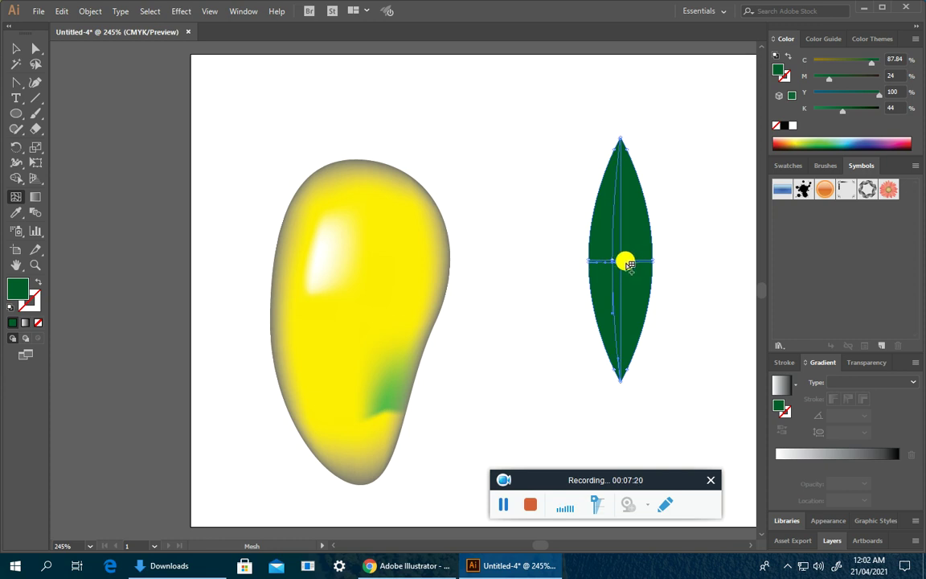
pyautogui.click(630, 262)
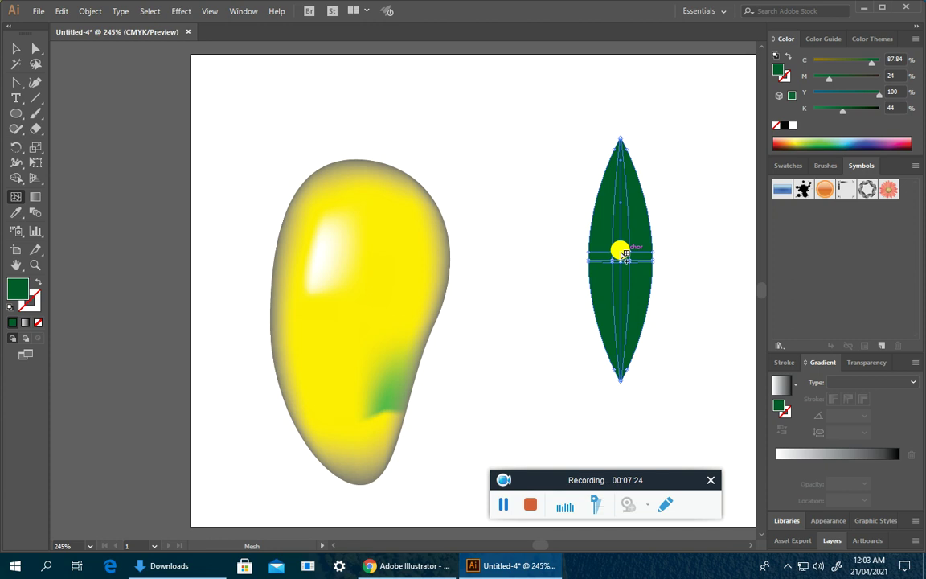
pyautogui.press('ctrl')
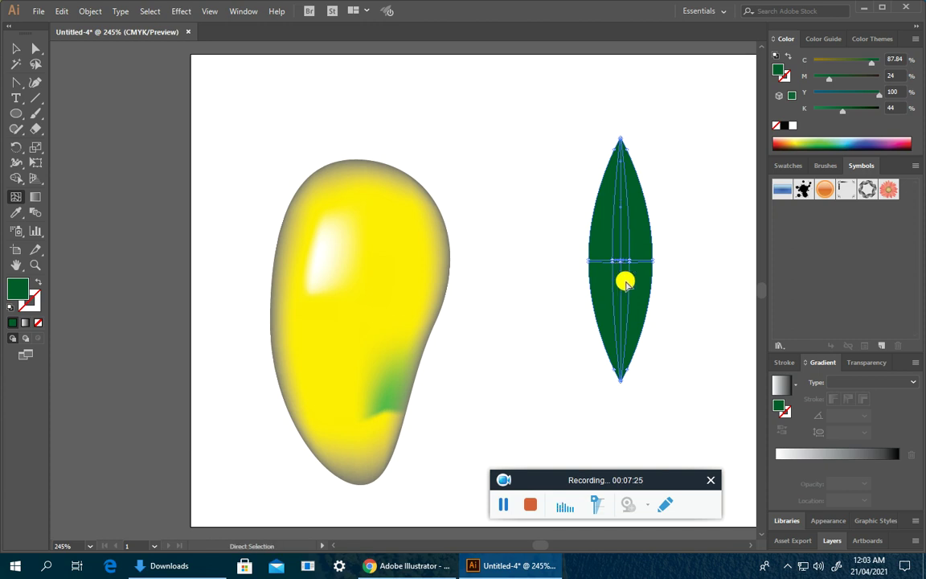
# Colour the leaf's central mesh point golden olive, C15 M24 Y100 K12
pyautogui.click(35, 48)
pyautogui.moveTo(603, 262); pyautogui.dragTo(621, 279)
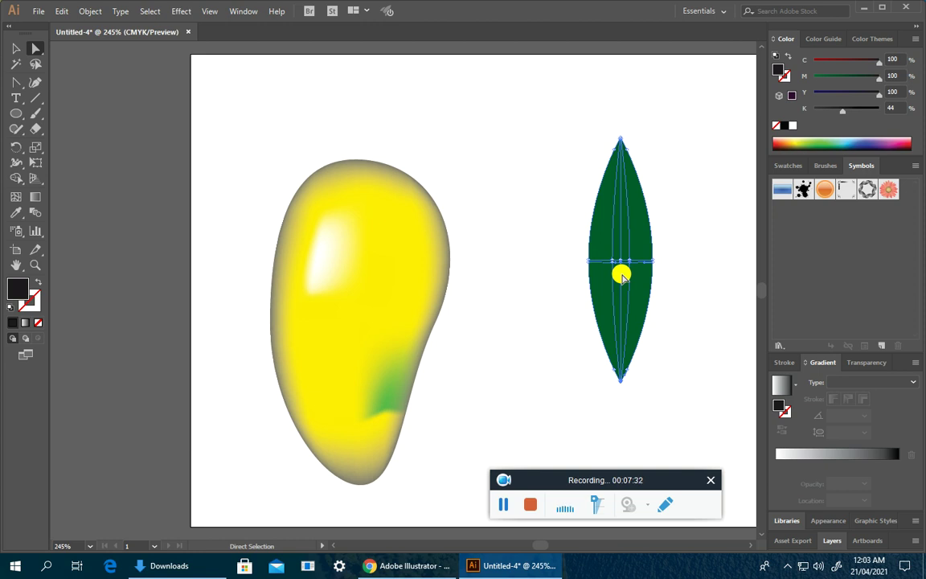
pyautogui.click(799, 141)
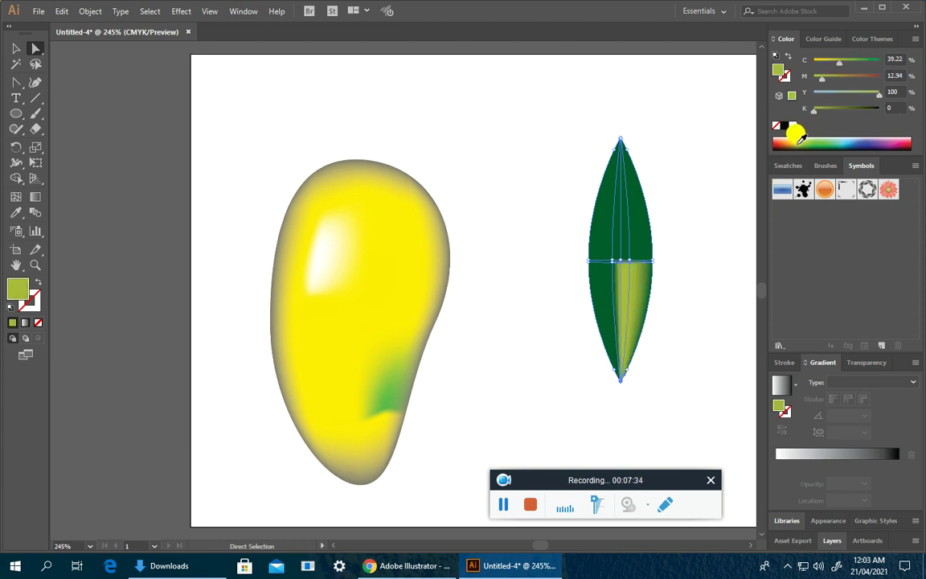
pyautogui.hotkey('ctrl', 'z')
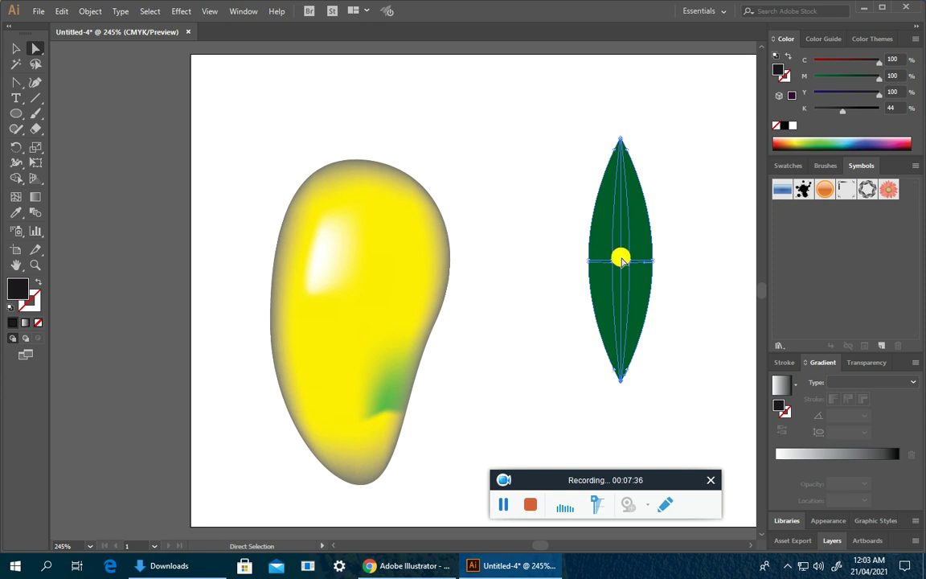
pyautogui.click(623, 268)
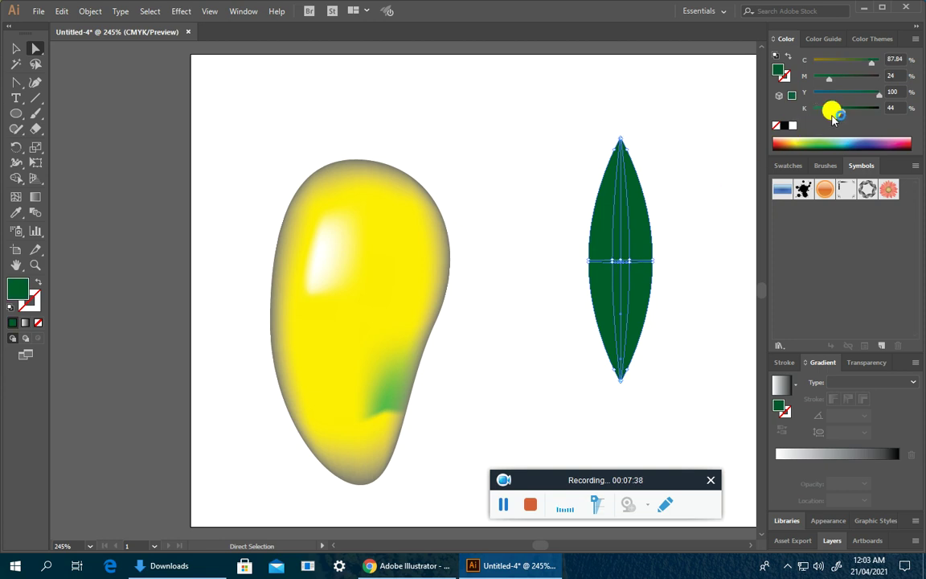
pyautogui.moveTo(871, 60); pyautogui.dragTo(823, 64)
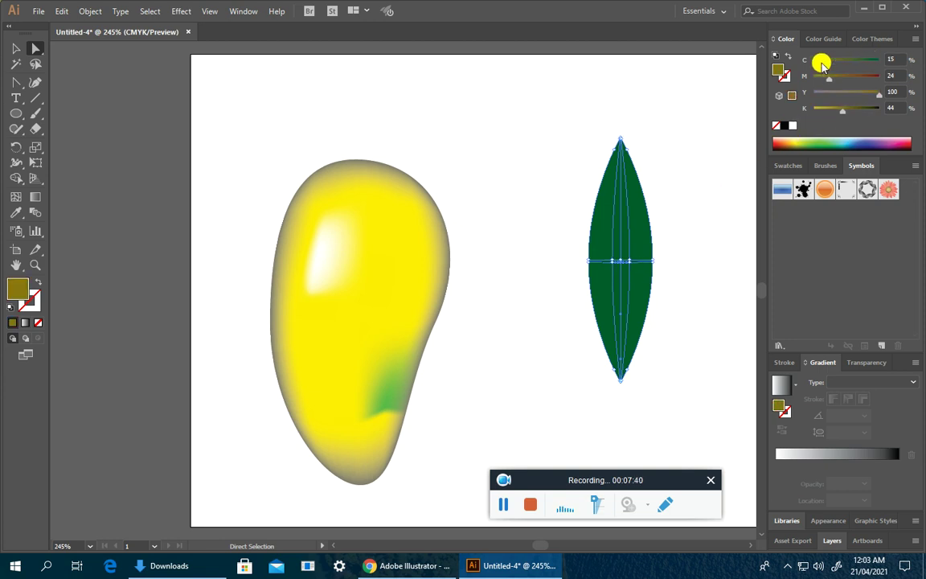
pyautogui.click(834, 110)
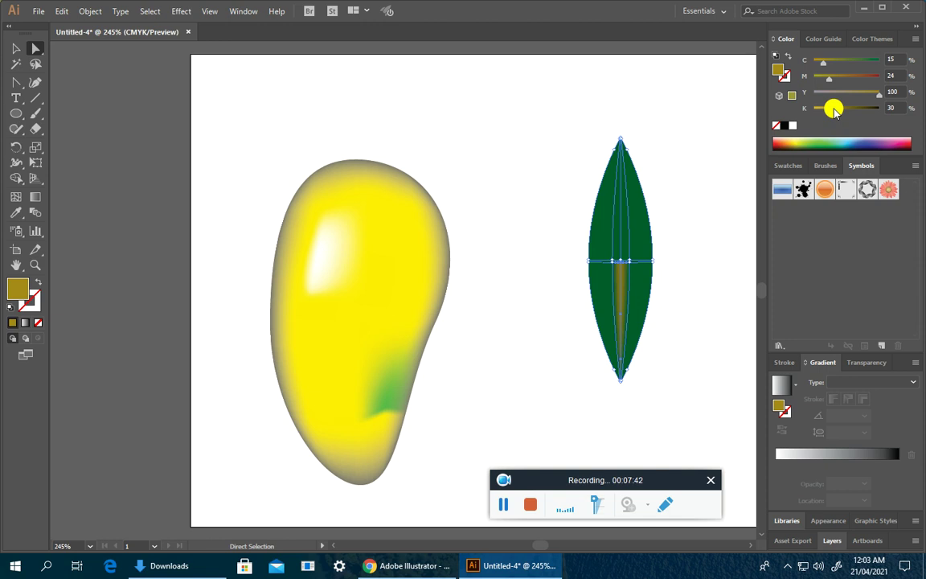
pyautogui.moveTo(834, 110); pyautogui.dragTo(821, 110)
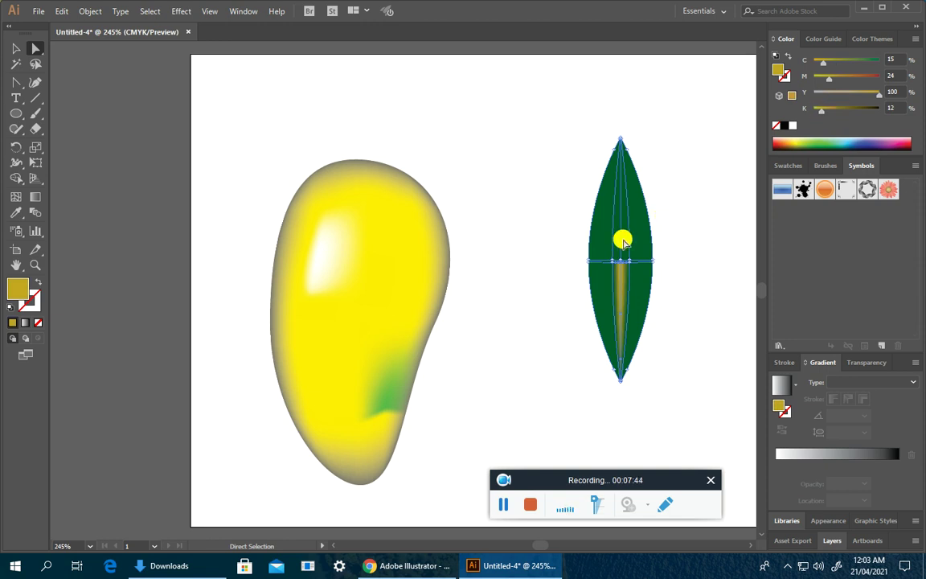
pyautogui.click(793, 125)
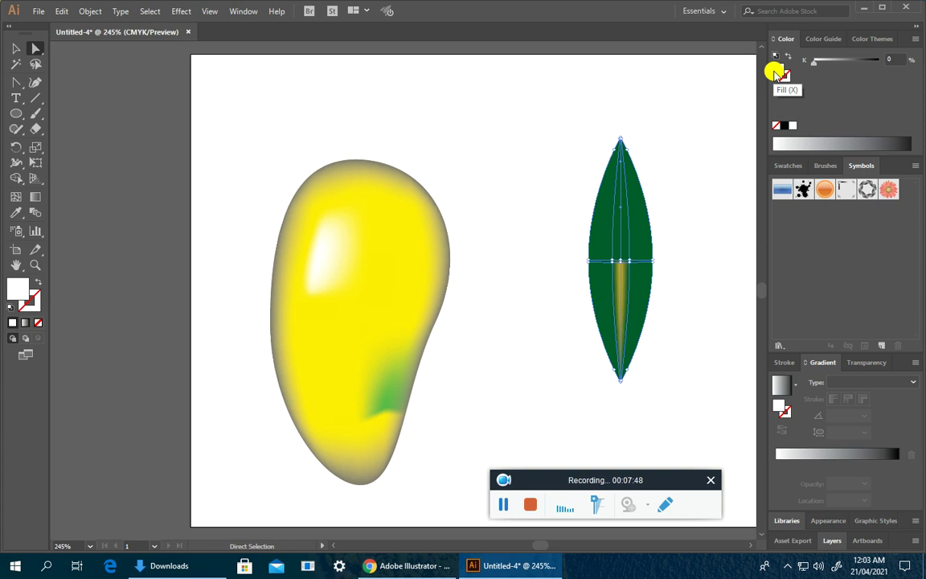
# Change the midrib point to golden yellow E2D81E and drag it up toward the leaf's top tip
pyautogui.doubleClick(778, 74)
pyautogui.click(670, 231)
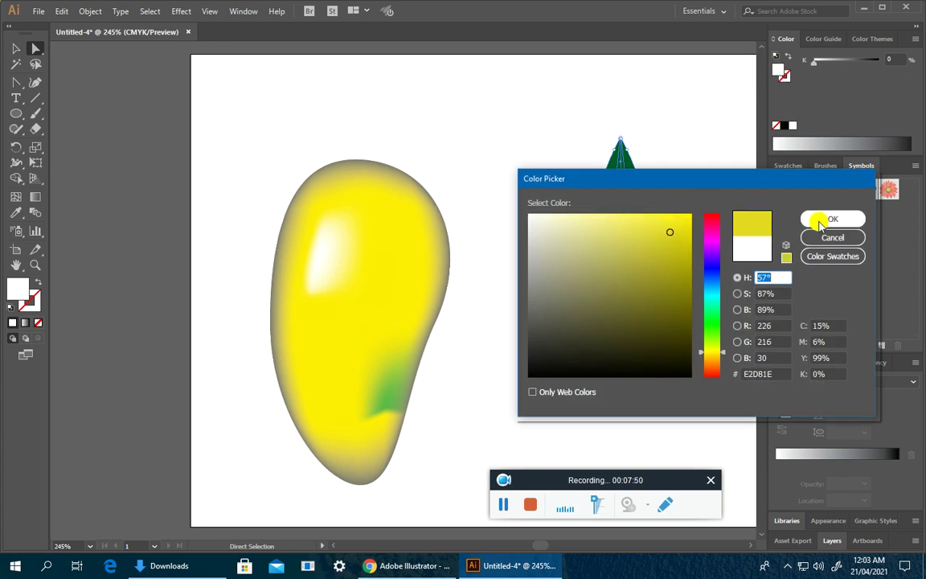
pyautogui.click(828, 219)
pyautogui.moveTo(621, 245); pyautogui.dragTo(620, 141)
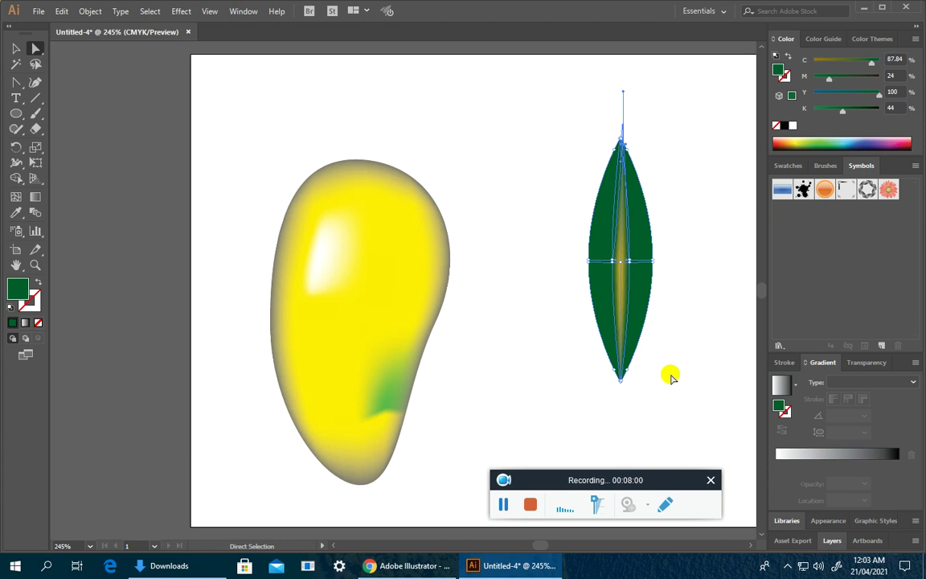
pyautogui.click(599, 263)
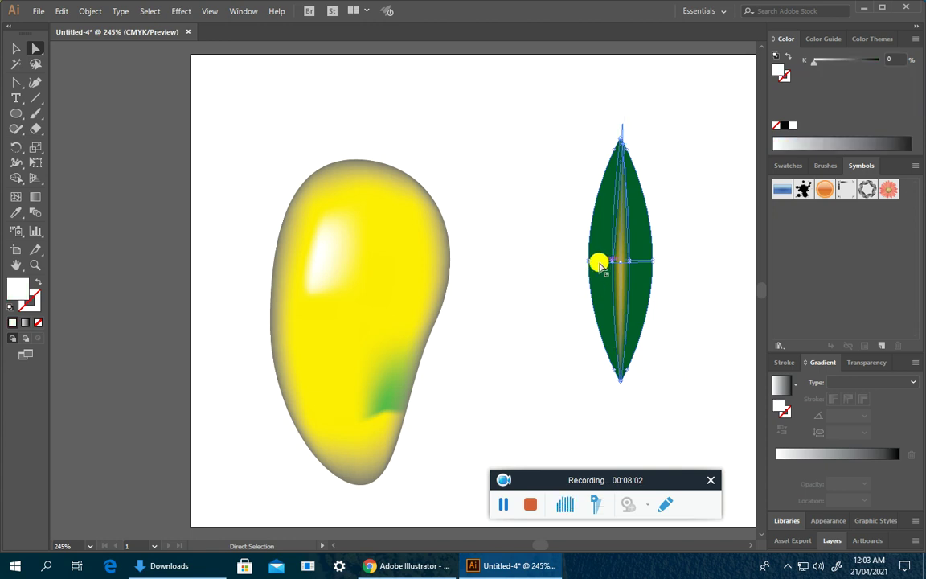
# Add mesh lines on the leaf's left side, then undo the extra ones
pyautogui.click(16, 197)
pyautogui.click(601, 265)
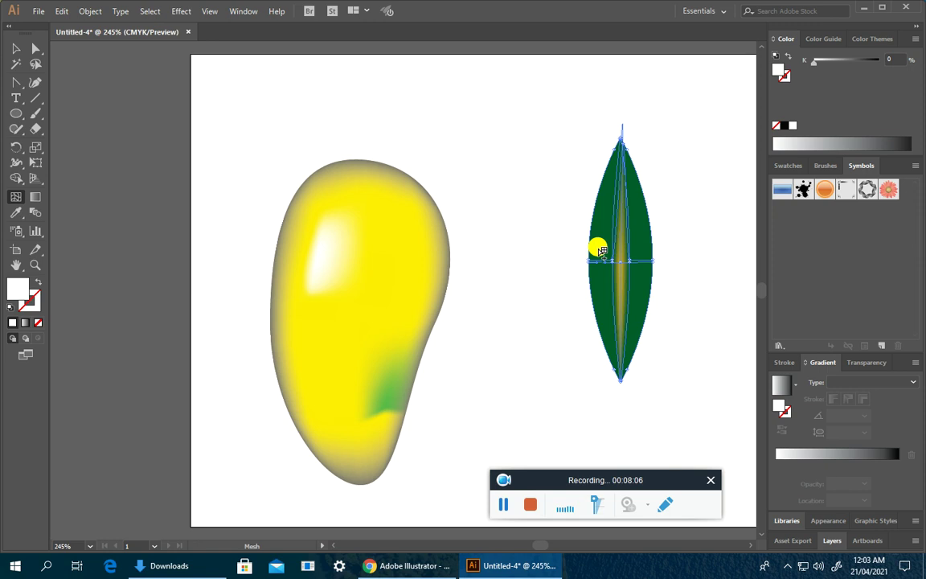
pyautogui.click(598, 248)
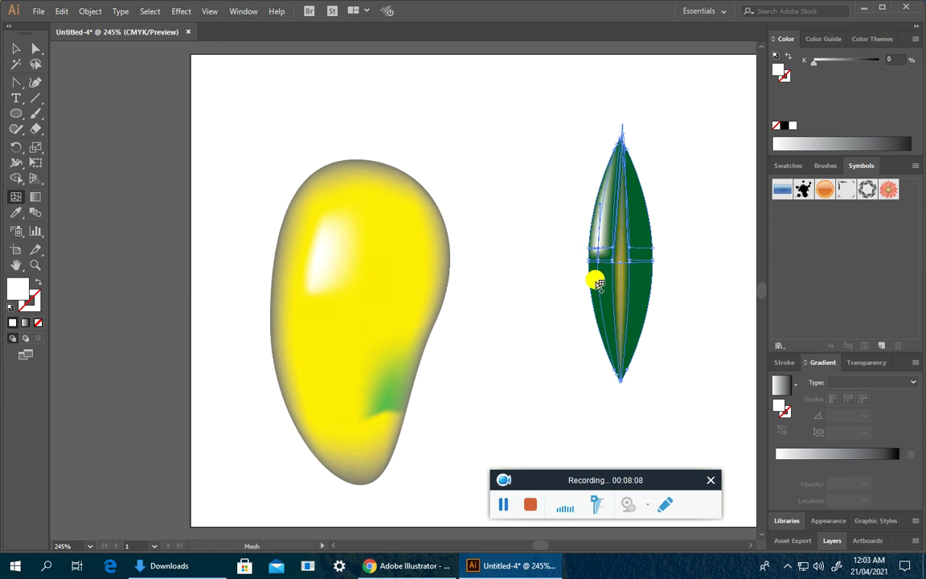
pyautogui.click(601, 284)
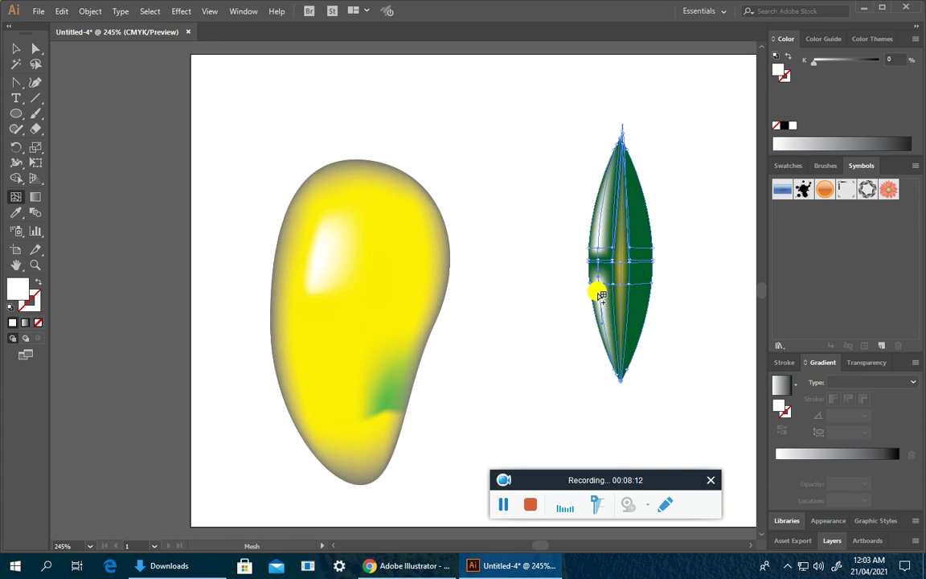
pyautogui.hotkey('ctrl', 'z')
pyautogui.hotkey('ctrl', 'z')
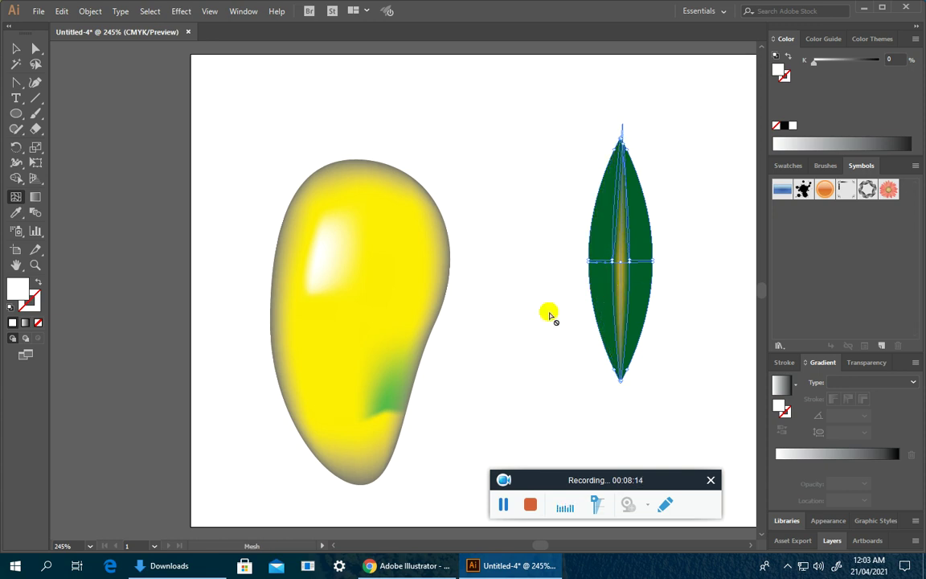
# Reselect the leaf, add one mesh line near its left edge, and marquee-select its mesh points
pyautogui.click(35, 48)
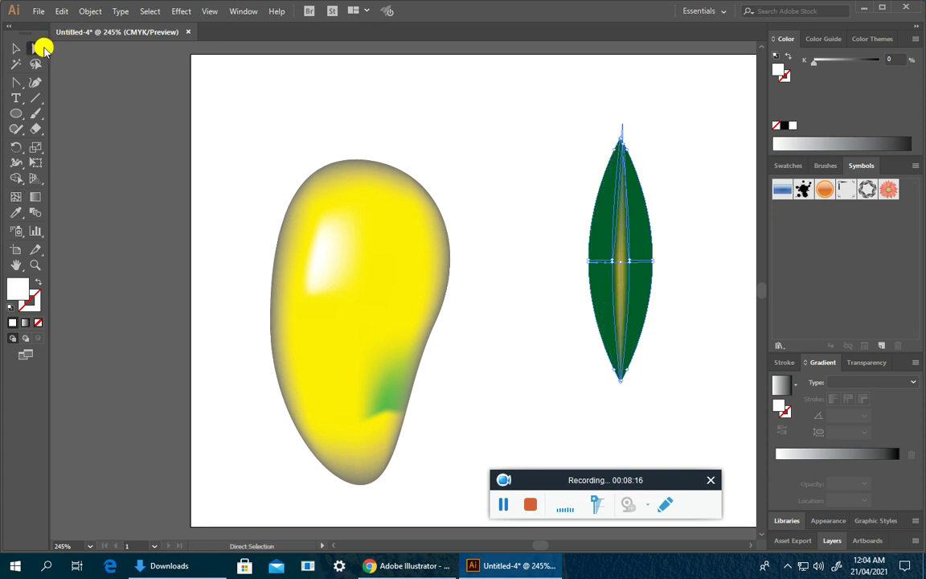
pyautogui.click(516, 265)
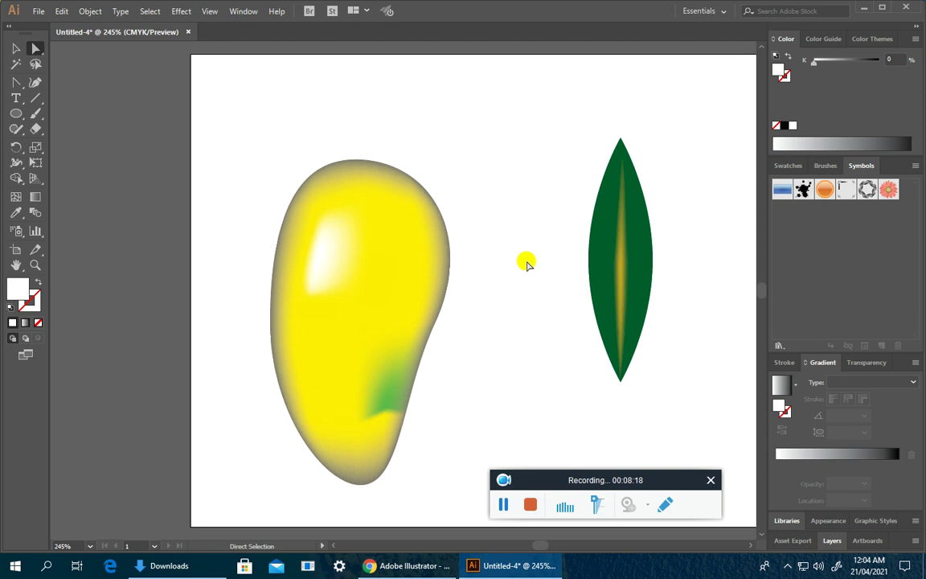
pyautogui.click(595, 245)
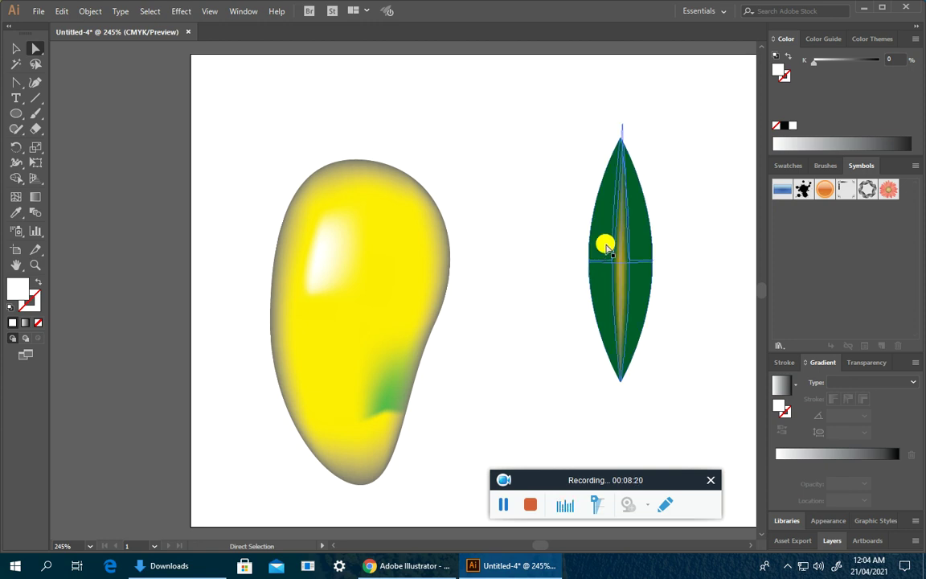
pyautogui.click(16, 196)
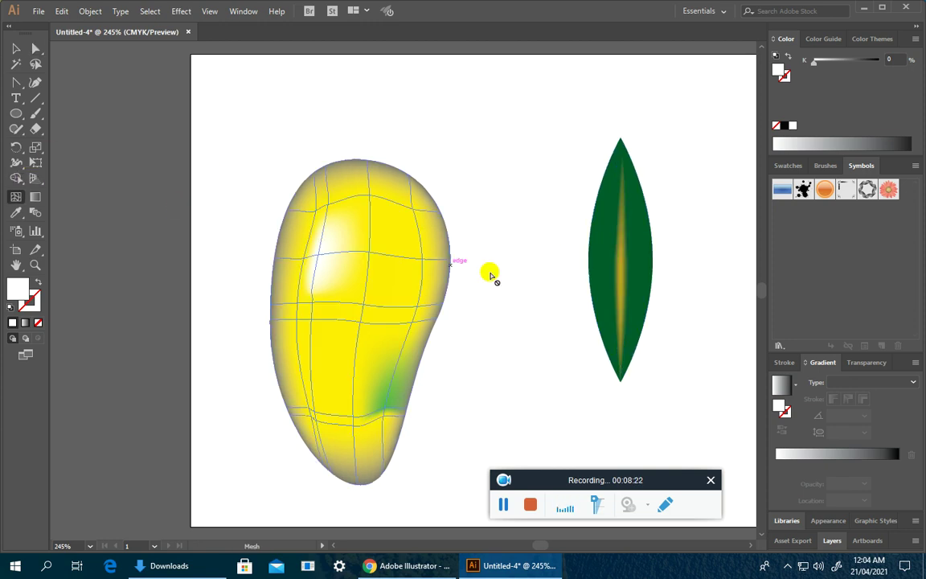
pyautogui.click(600, 263)
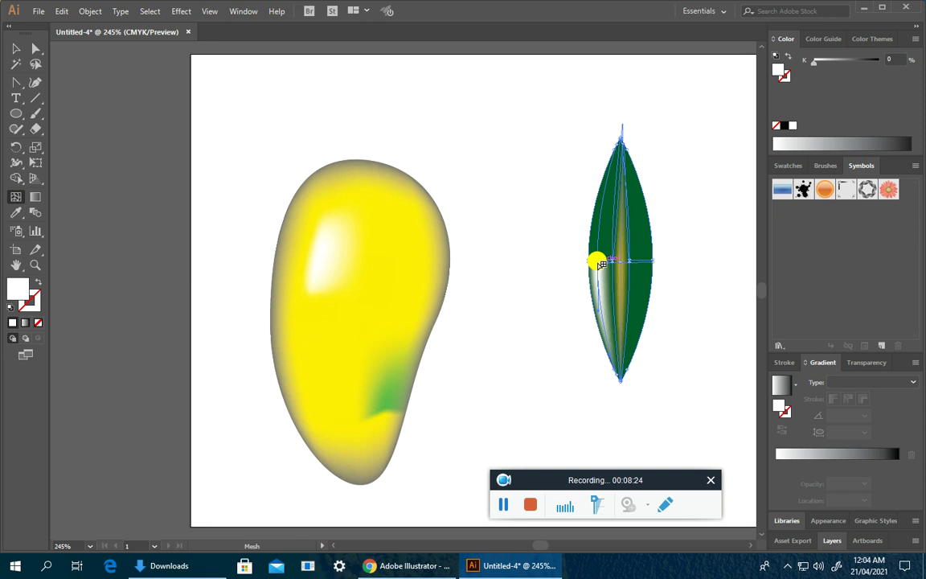
pyautogui.click(571, 287)
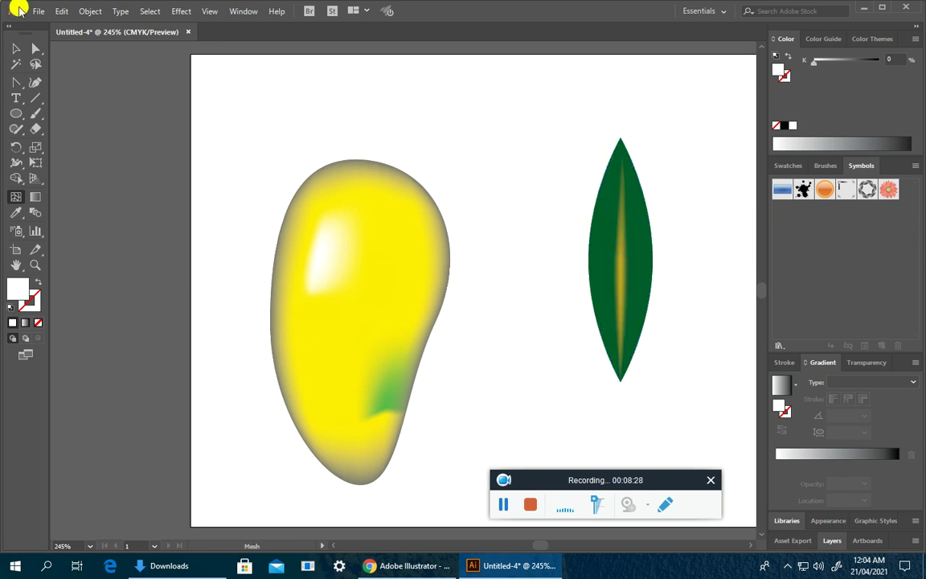
pyautogui.click(36, 48)
pyautogui.moveTo(537, 107); pyautogui.dragTo(696, 402)
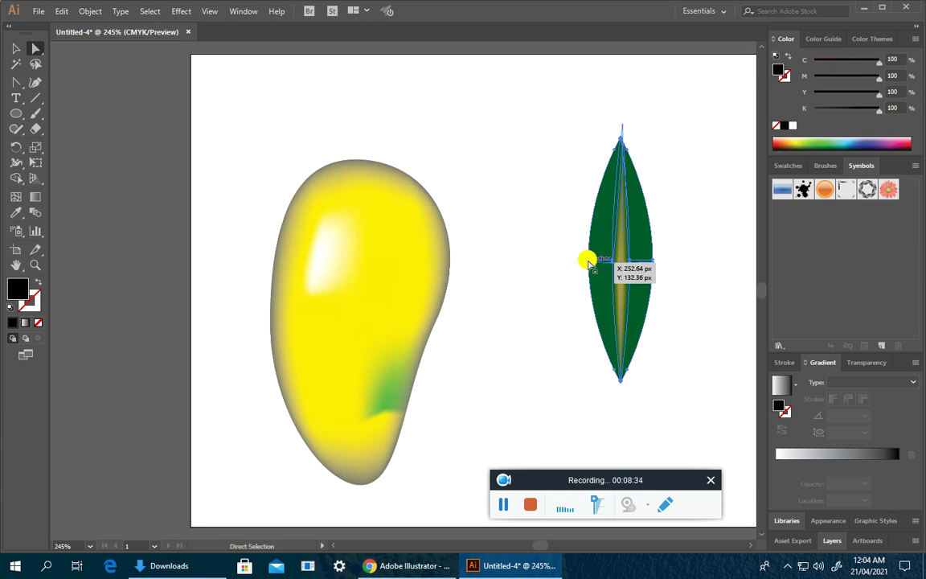
# Nudge the leaf slightly and try dragging its mesh points, undoing the distortions
pyautogui.moveTo(585, 259); pyautogui.dragTo(577, 261)
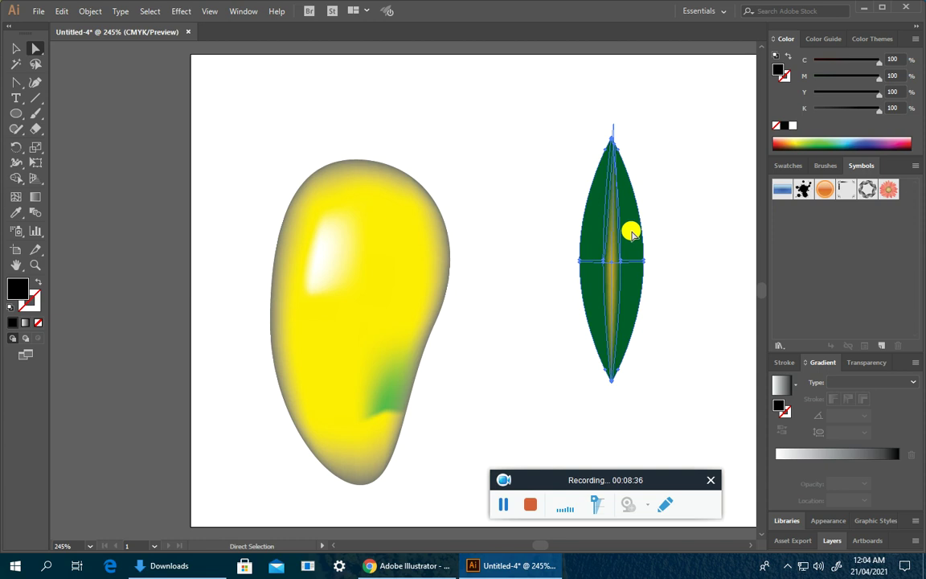
pyautogui.moveTo(642, 246); pyautogui.dragTo(649, 246)
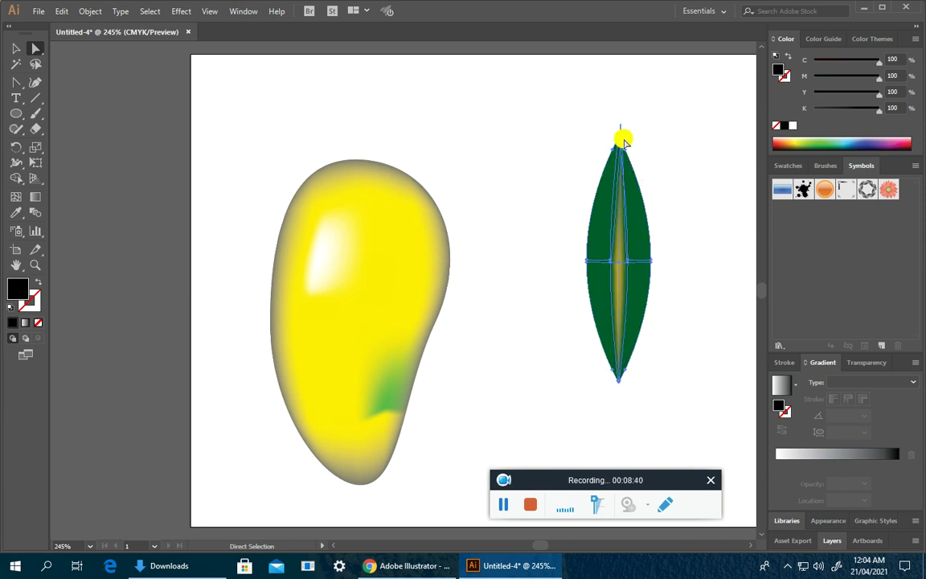
pyautogui.click(552, 173)
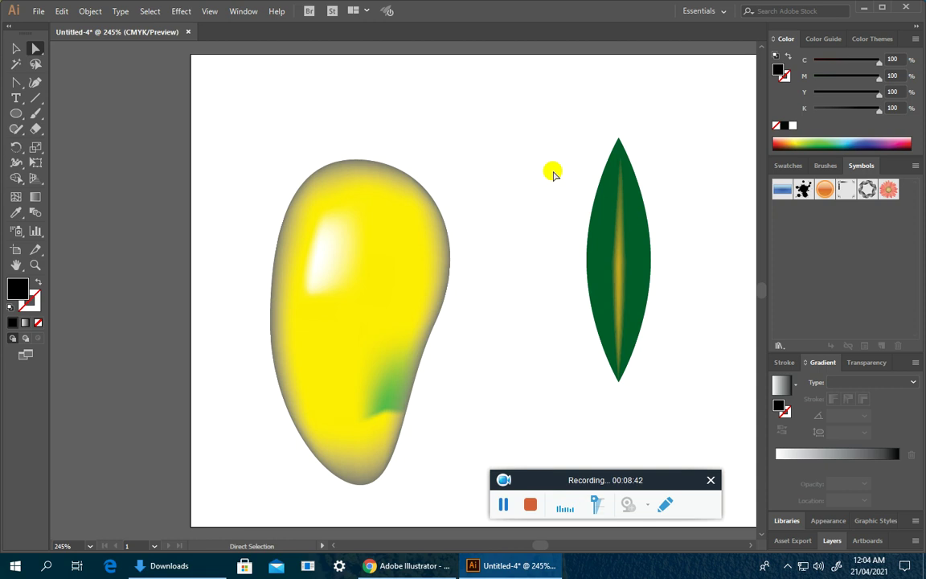
pyautogui.click(607, 261)
pyautogui.moveTo(607, 262); pyautogui.dragTo(583, 298)
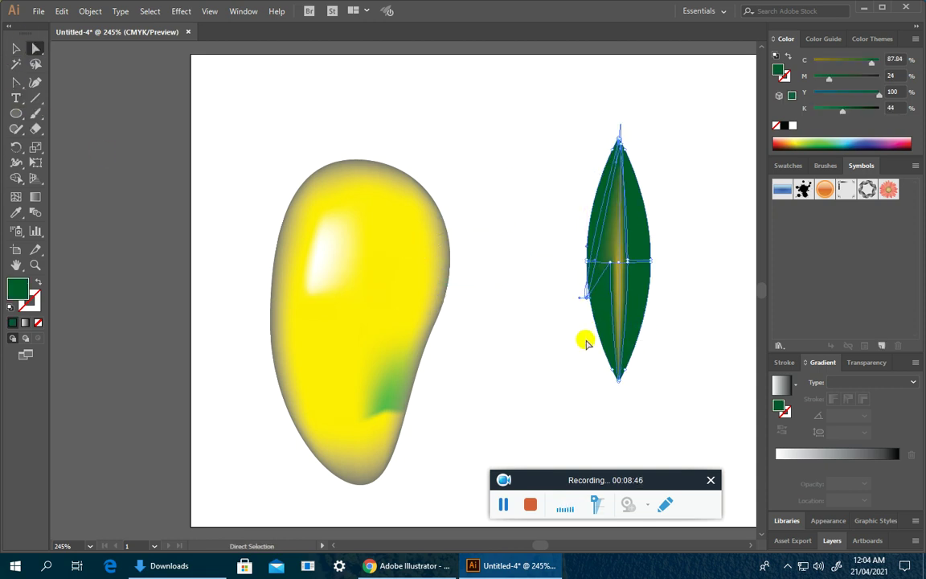
pyautogui.hotkey('ctrl', 'z')
pyautogui.click(480, 153)
pyautogui.moveTo(597, 213); pyautogui.dragTo(520, 223)
pyautogui.hotkey('ctrl', 'z')
# Move the whole leaf onto the mango, then back beside it, a little closer
pyautogui.click(16, 49)
pyautogui.moveTo(605, 235); pyautogui.dragTo(355, 260)
pyautogui.click(597, 285)
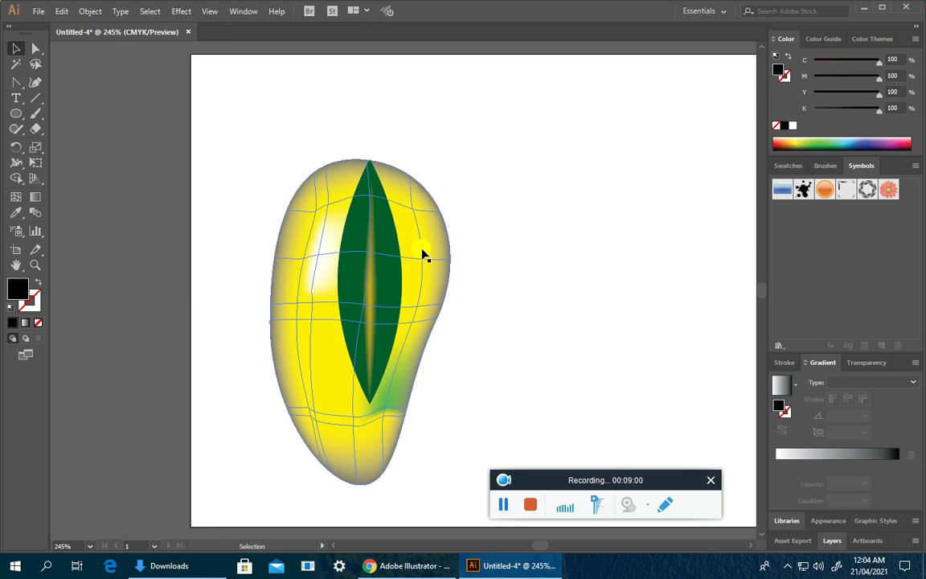
pyautogui.moveTo(352, 253)
pyautogui.mouseDown()
pyautogui.moveTo(585, 258)
pyautogui.moveTo(532, 257)
pyautogui.mouseUp()
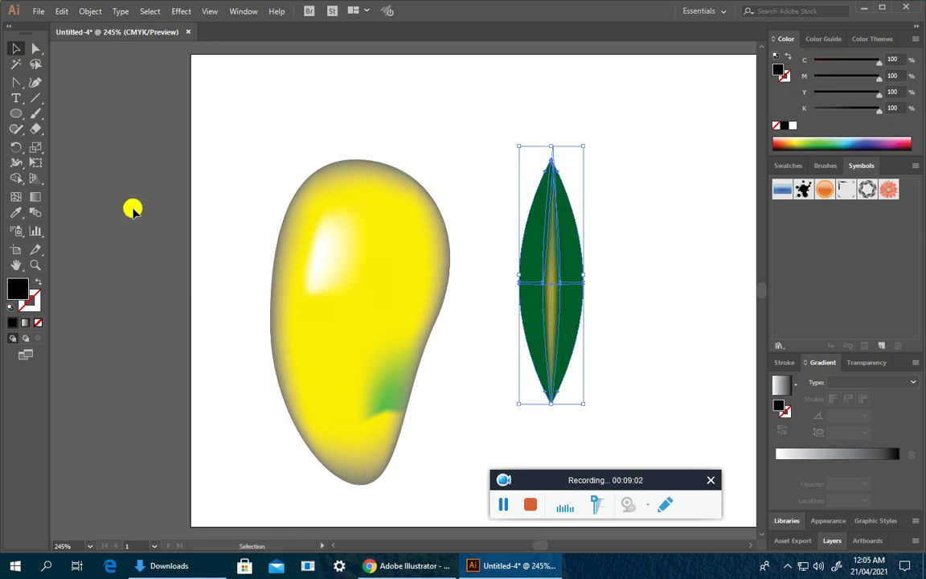
# Draw a thin black rectangle as a stem on top of the mango
pyautogui.click(17, 114)
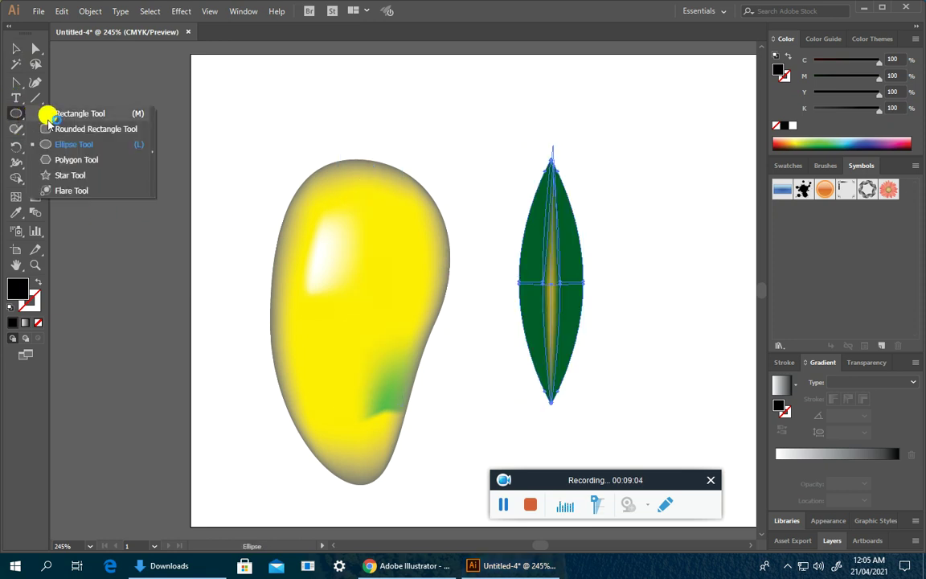
pyautogui.click(69, 113)
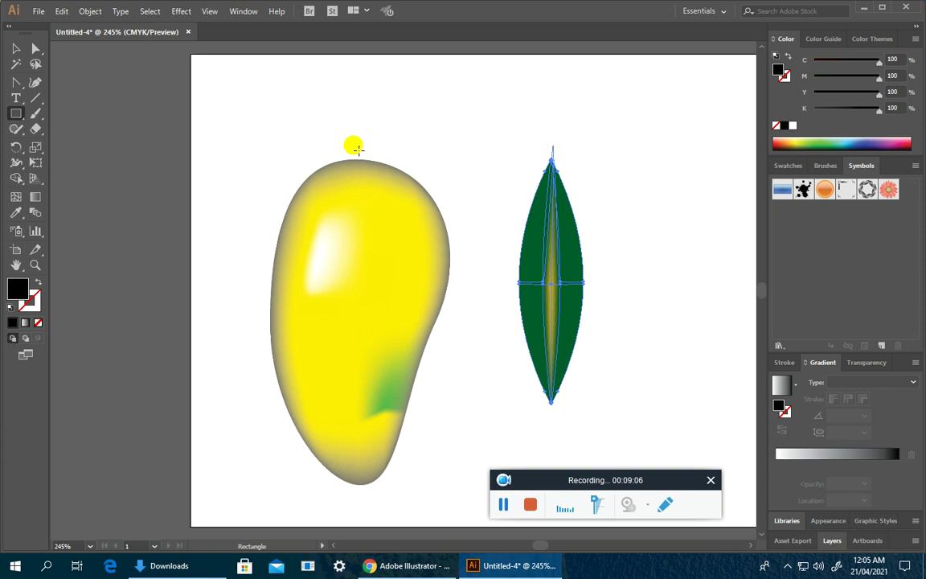
pyautogui.moveTo(368, 131); pyautogui.dragTo(379, 182)
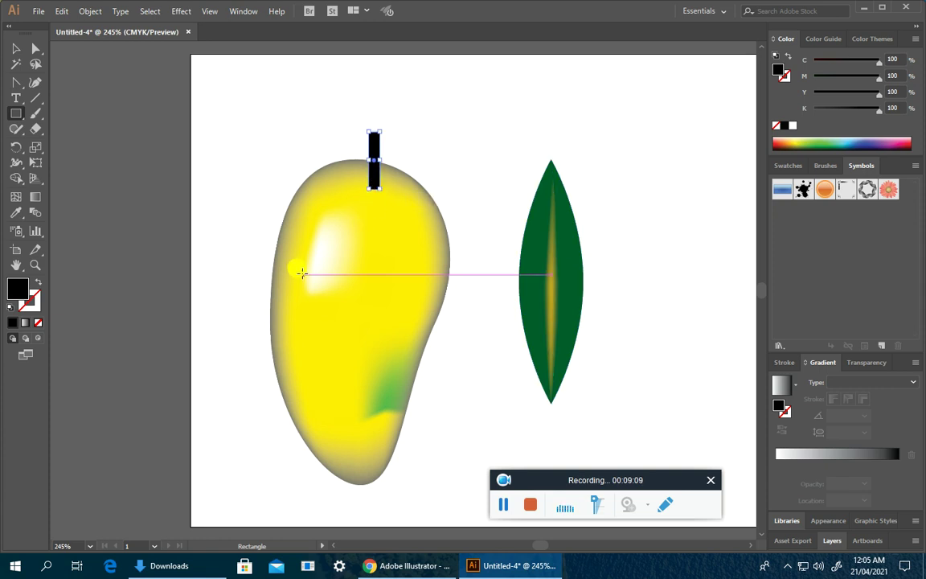
# Draw a small black oval at the stem's base, adjust its position, and deselect it
pyautogui.moveTo(17, 113); pyautogui.dragTo(68, 154)
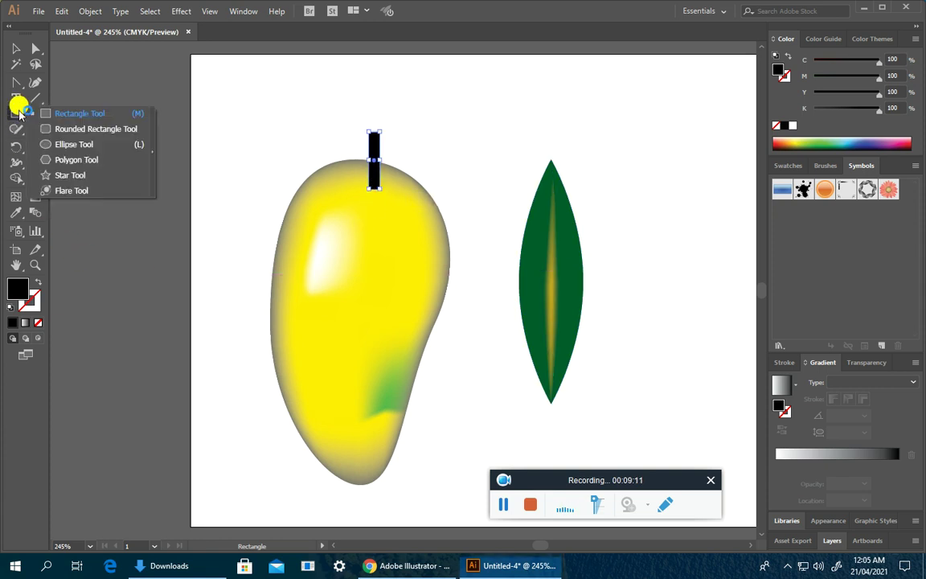
pyautogui.click(68, 150)
pyautogui.moveTo(352, 176); pyautogui.dragTo(390, 195)
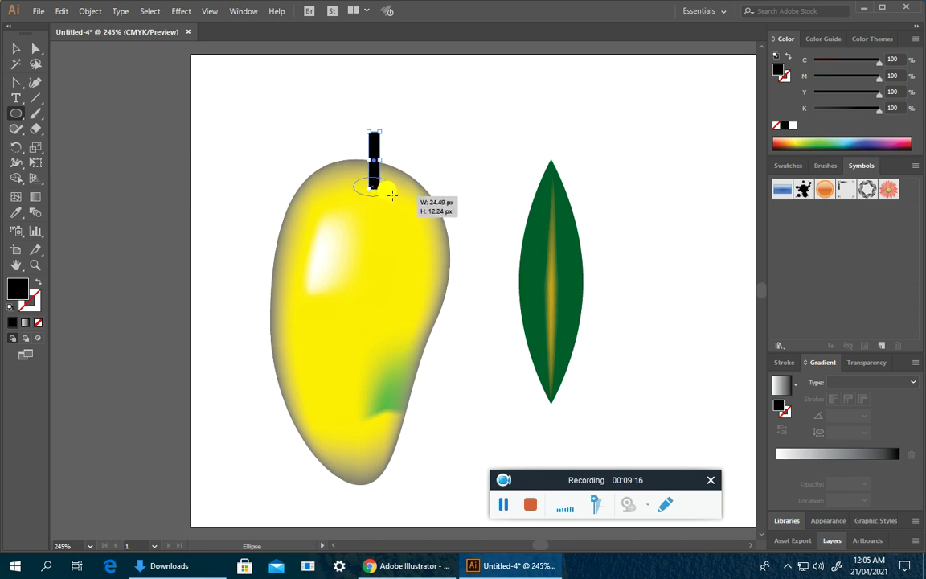
pyautogui.moveTo(390, 196)
pyautogui.mouseDown()
pyautogui.moveTo(360, 186)
pyautogui.moveTo(394, 187)
pyautogui.moveTo(381, 192)
pyautogui.mouseUp()
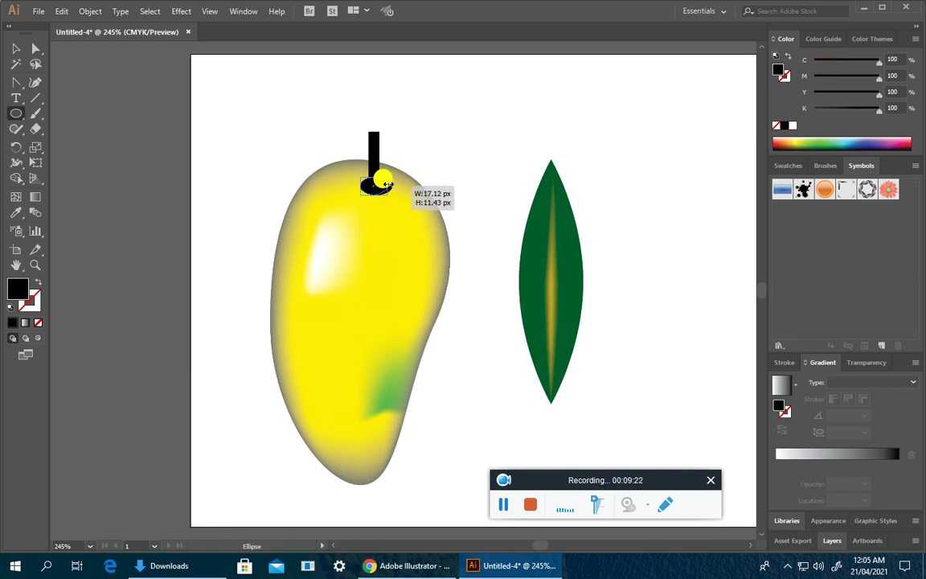
pyautogui.moveTo(378, 193); pyautogui.dragTo(378, 188)
pyautogui.click(446, 166)
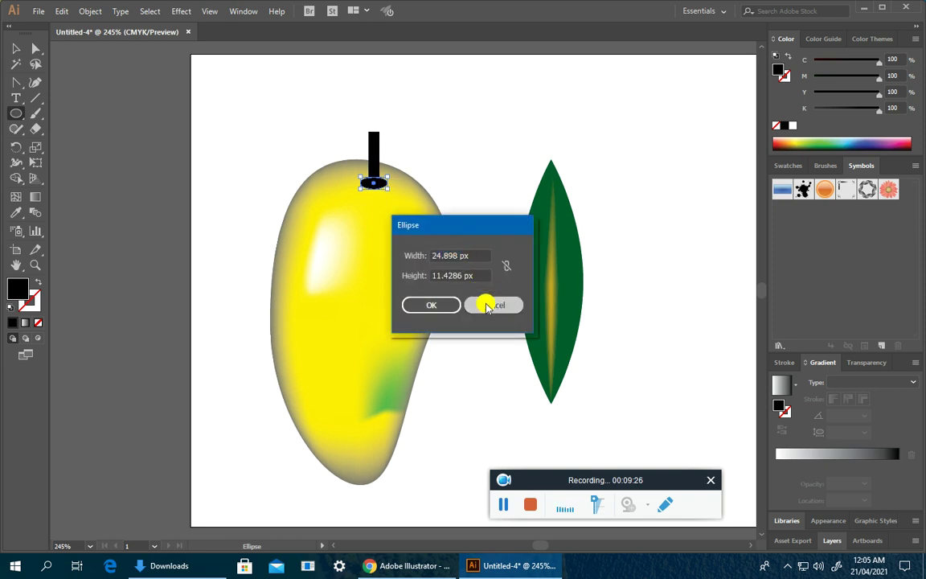
pyautogui.click(484, 305)
pyautogui.click(16, 49)
pyautogui.click(465, 155)
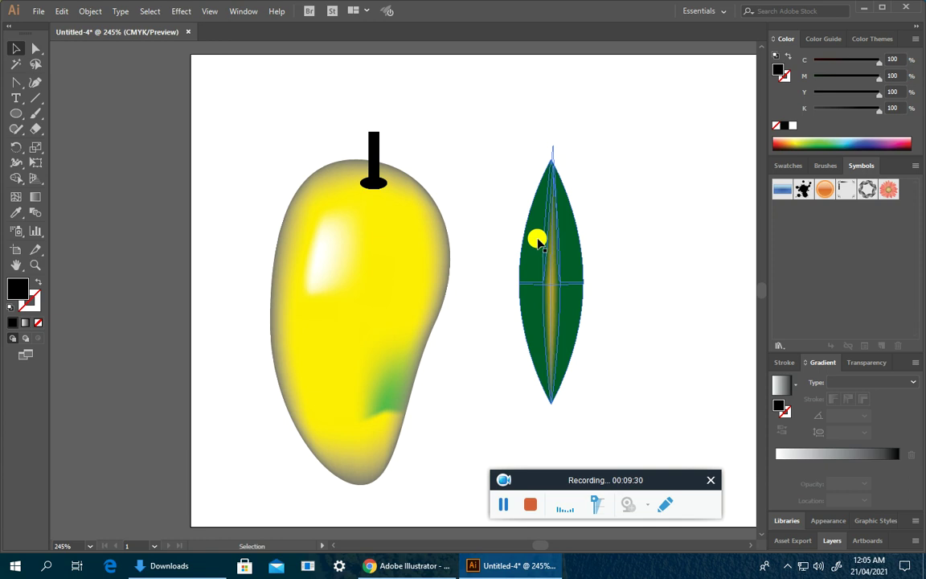
# Move the golden-ribbed leaf onto the mango below the stem and bring it forward over the oval base
pyautogui.moveTo(507, 131); pyautogui.dragTo(615, 382)
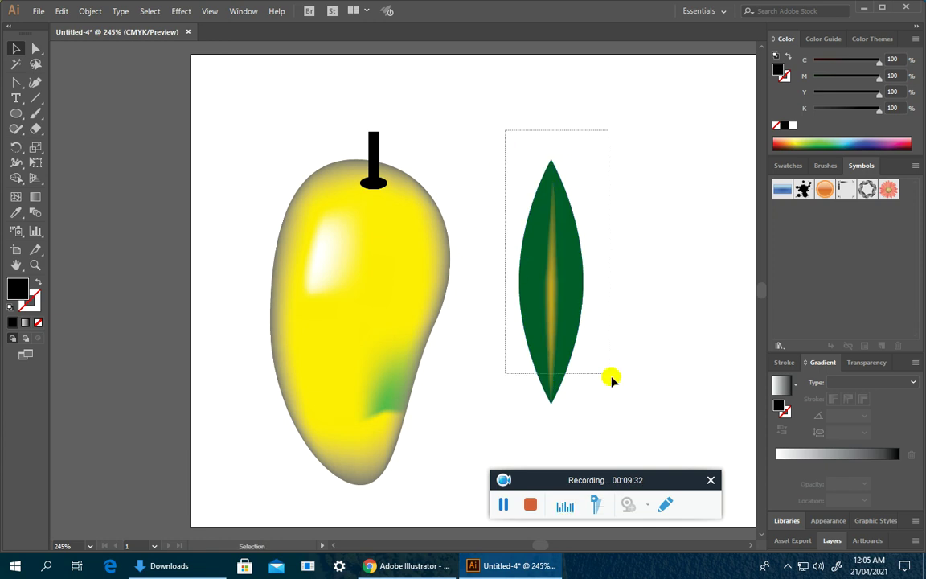
pyautogui.moveTo(527, 270)
pyautogui.mouseDown()
pyautogui.moveTo(363, 276)
pyautogui.moveTo(353, 262)
pyautogui.mouseUp()
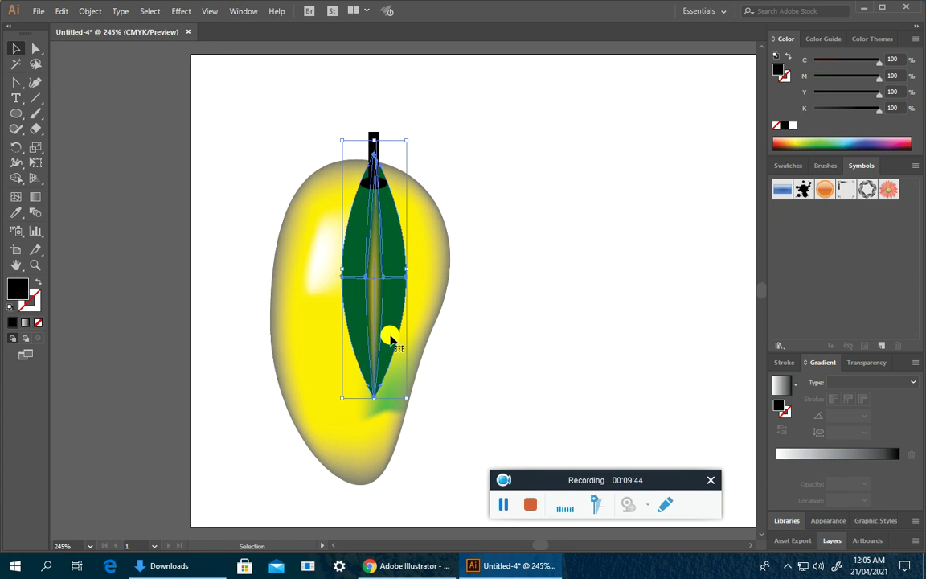
pyautogui.rightClick(388, 341)
pyautogui.moveTo(424, 412)
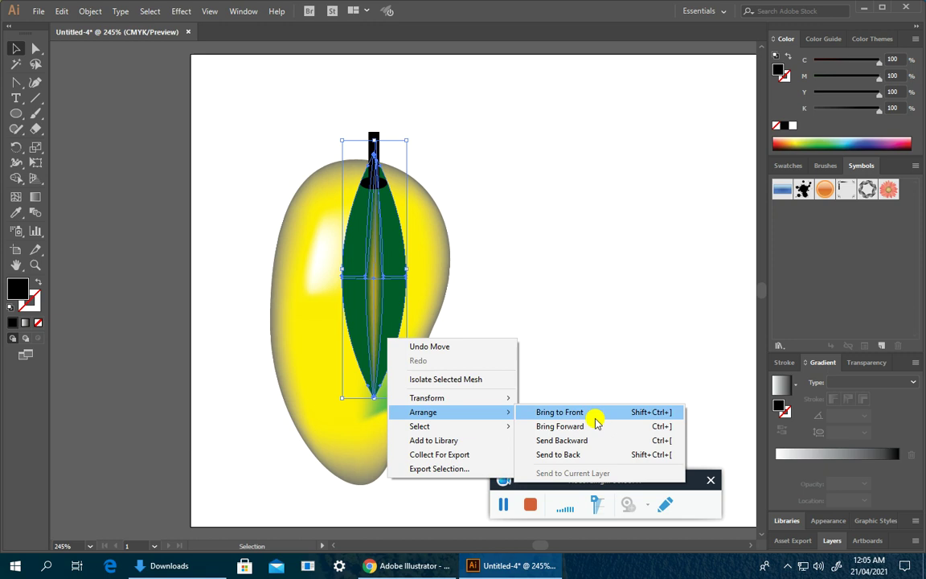
pyautogui.click(598, 427)
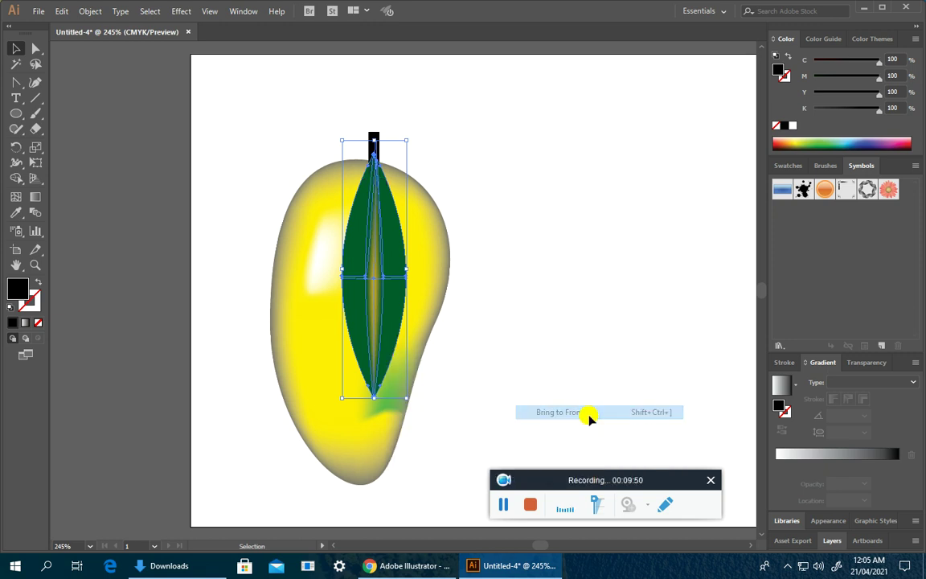
pyautogui.click(581, 341)
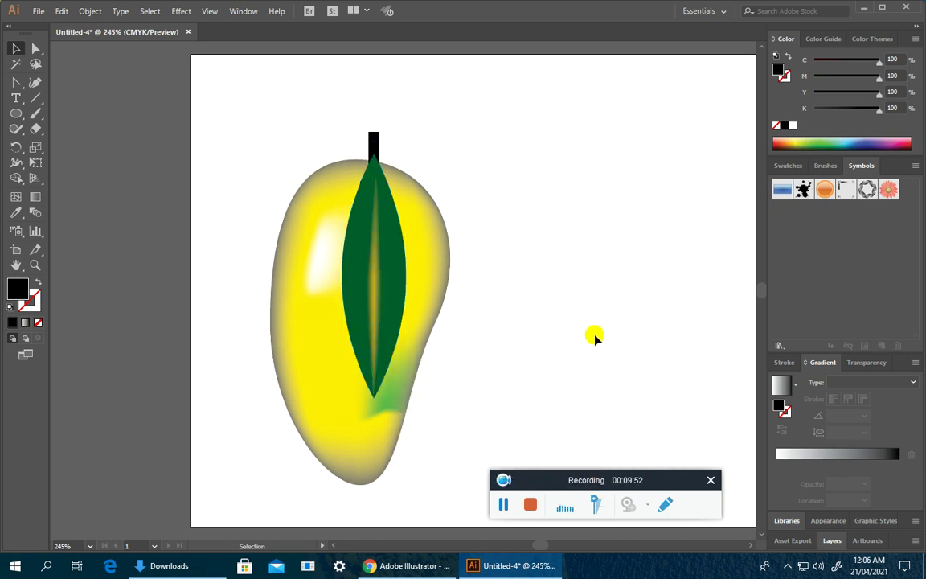